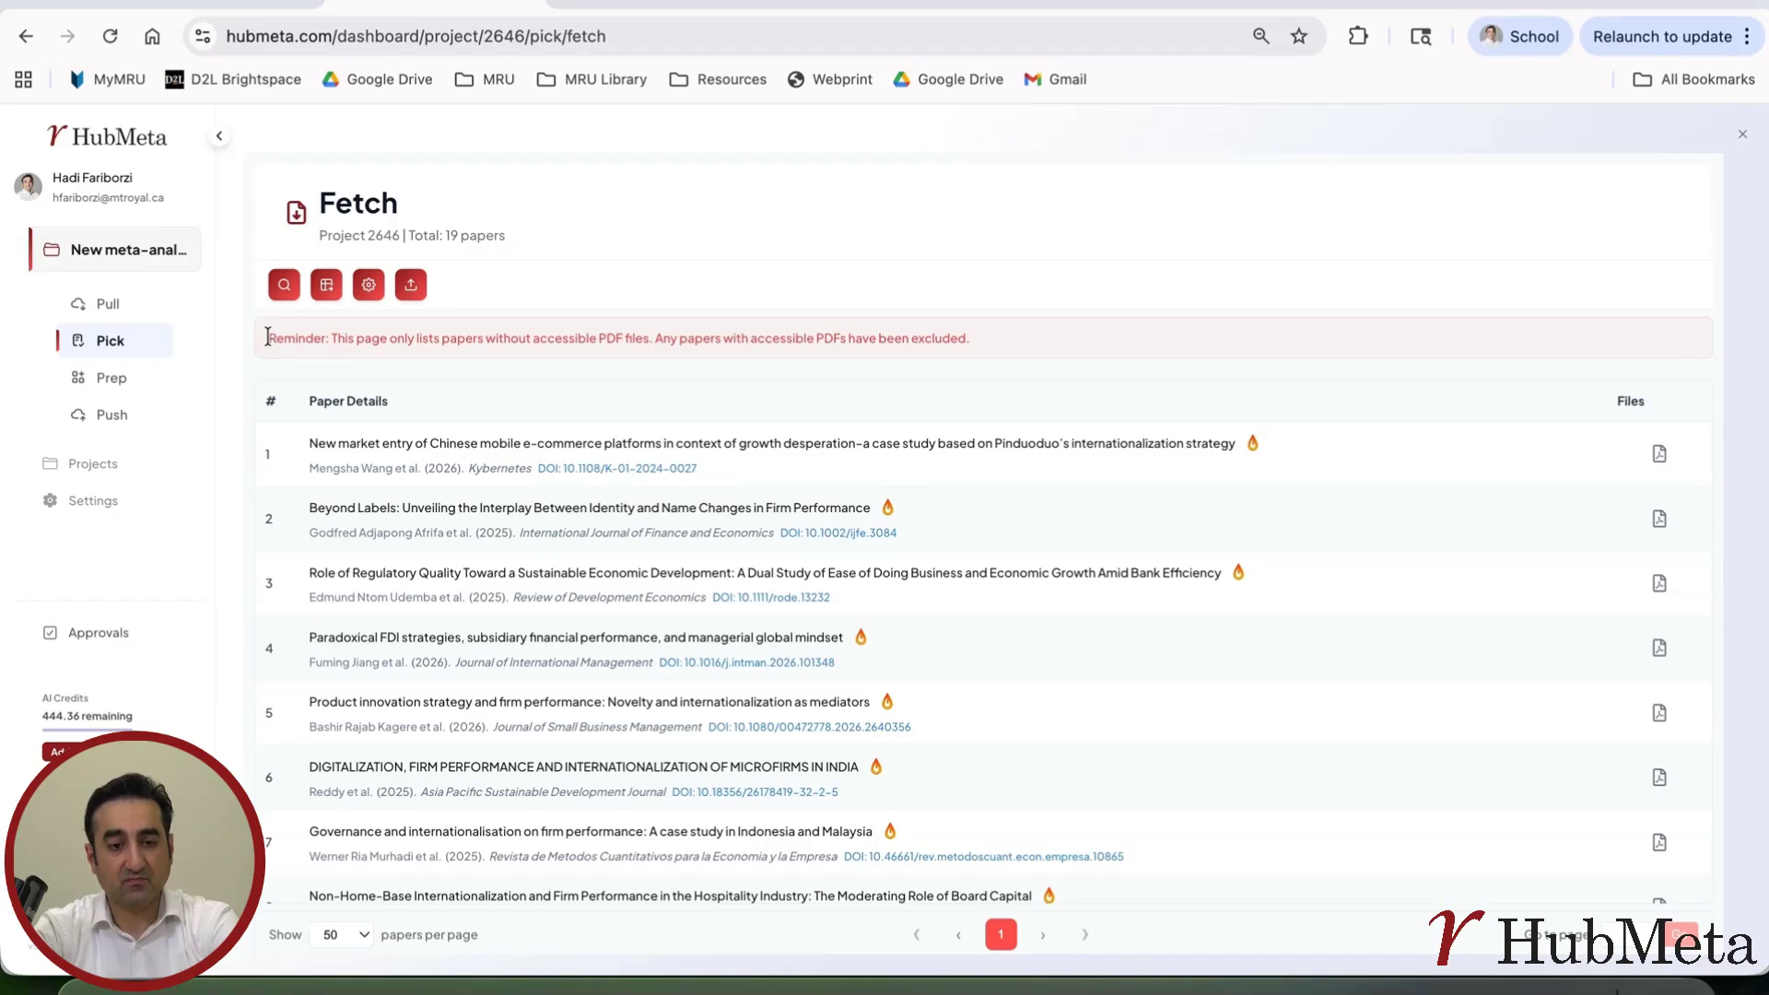
Examine the reminder about papers without accessible PDFs and the example institutional resolver link in the PDF finder settings
left_click_drag(271, 338, 632, 344)
left_click(621, 359)
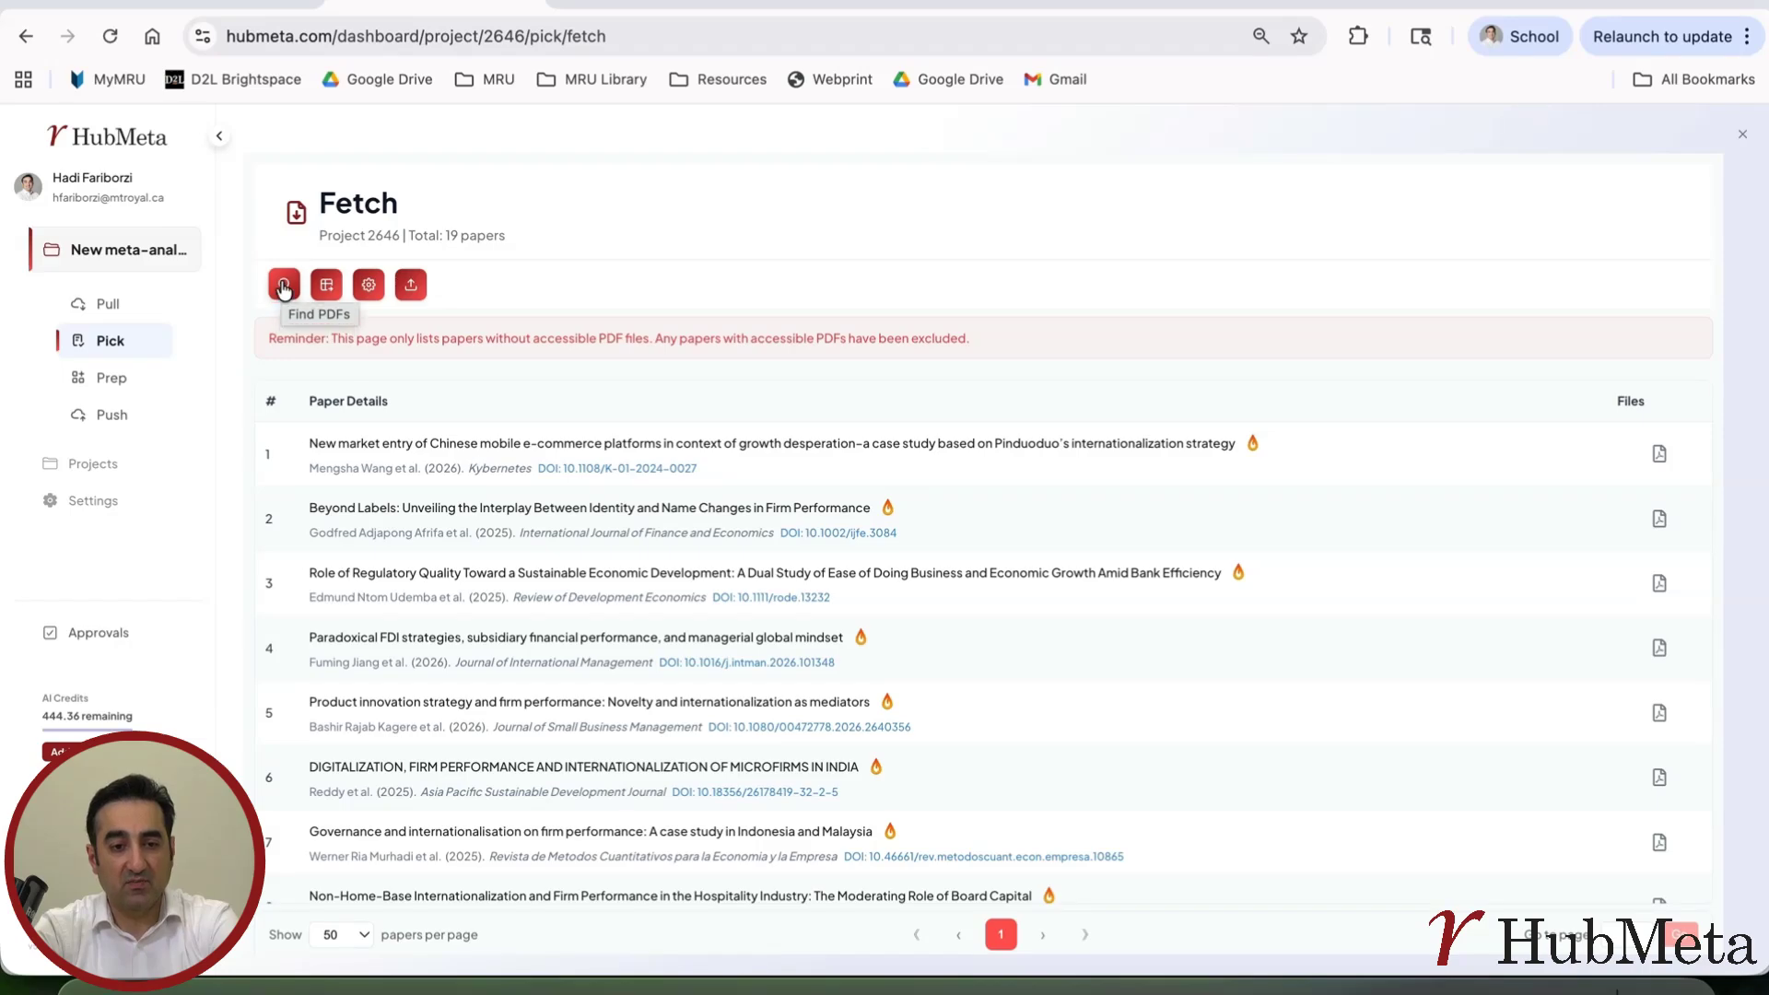
left_click(370, 293)
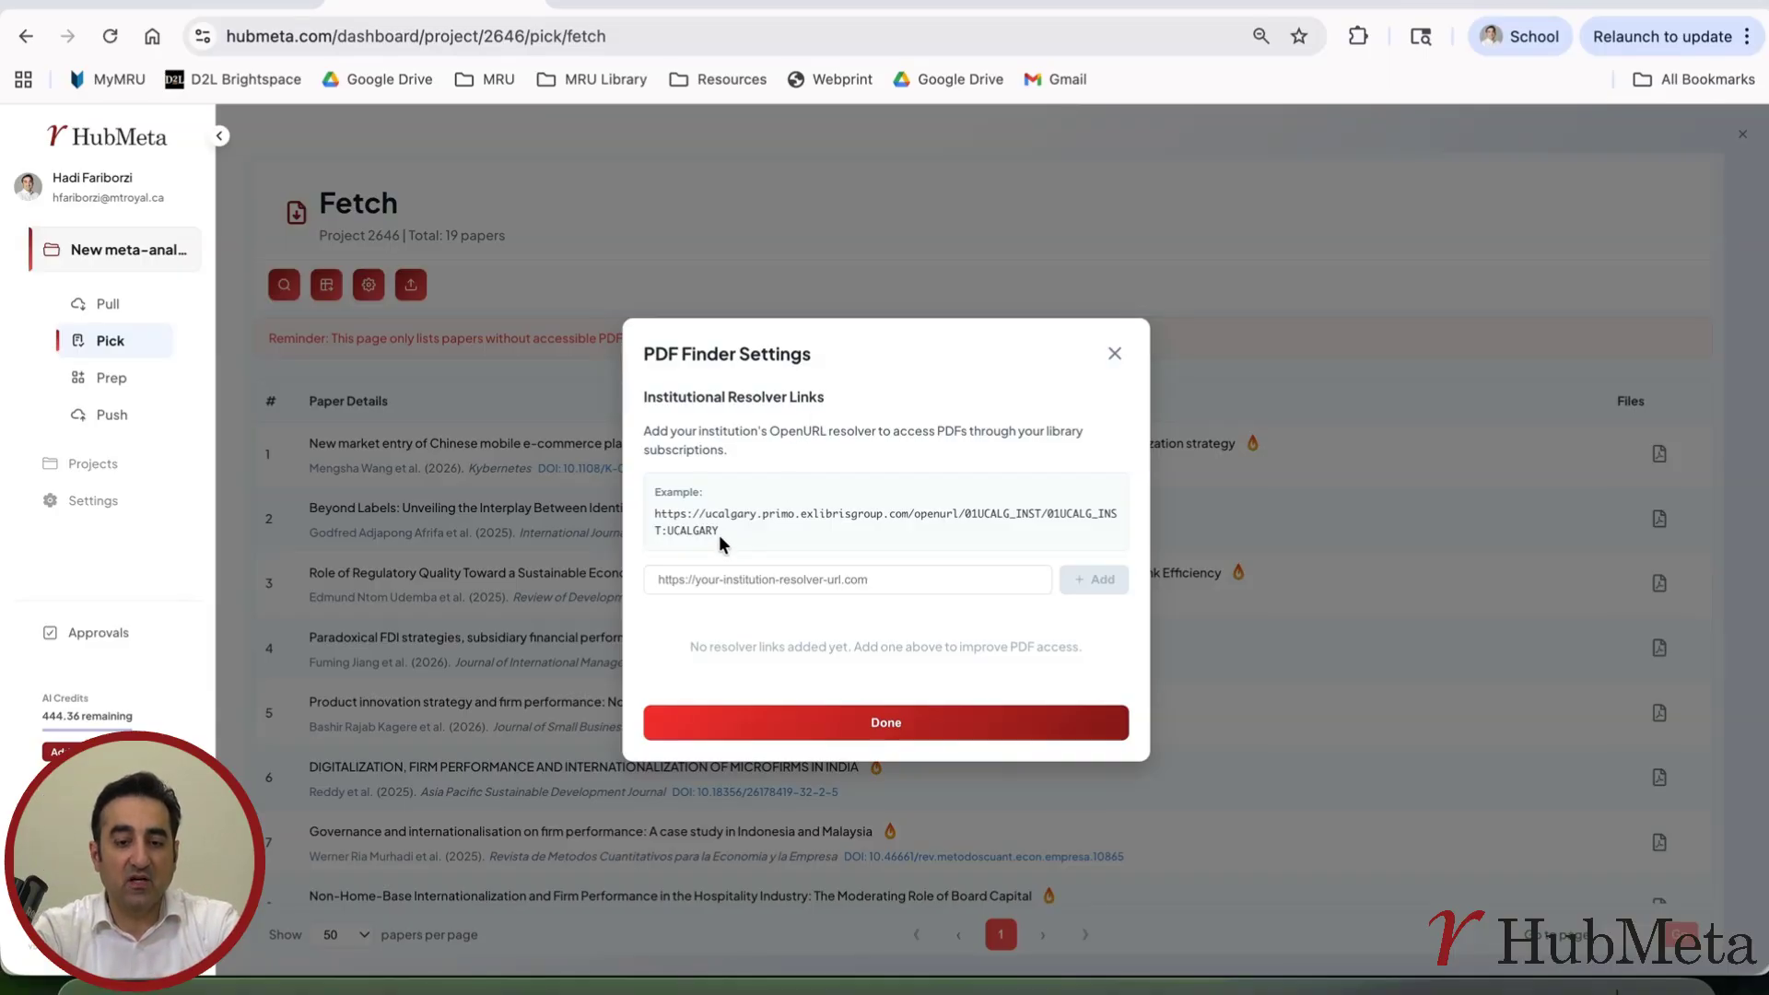
left_click_drag(719, 529, 653, 514)
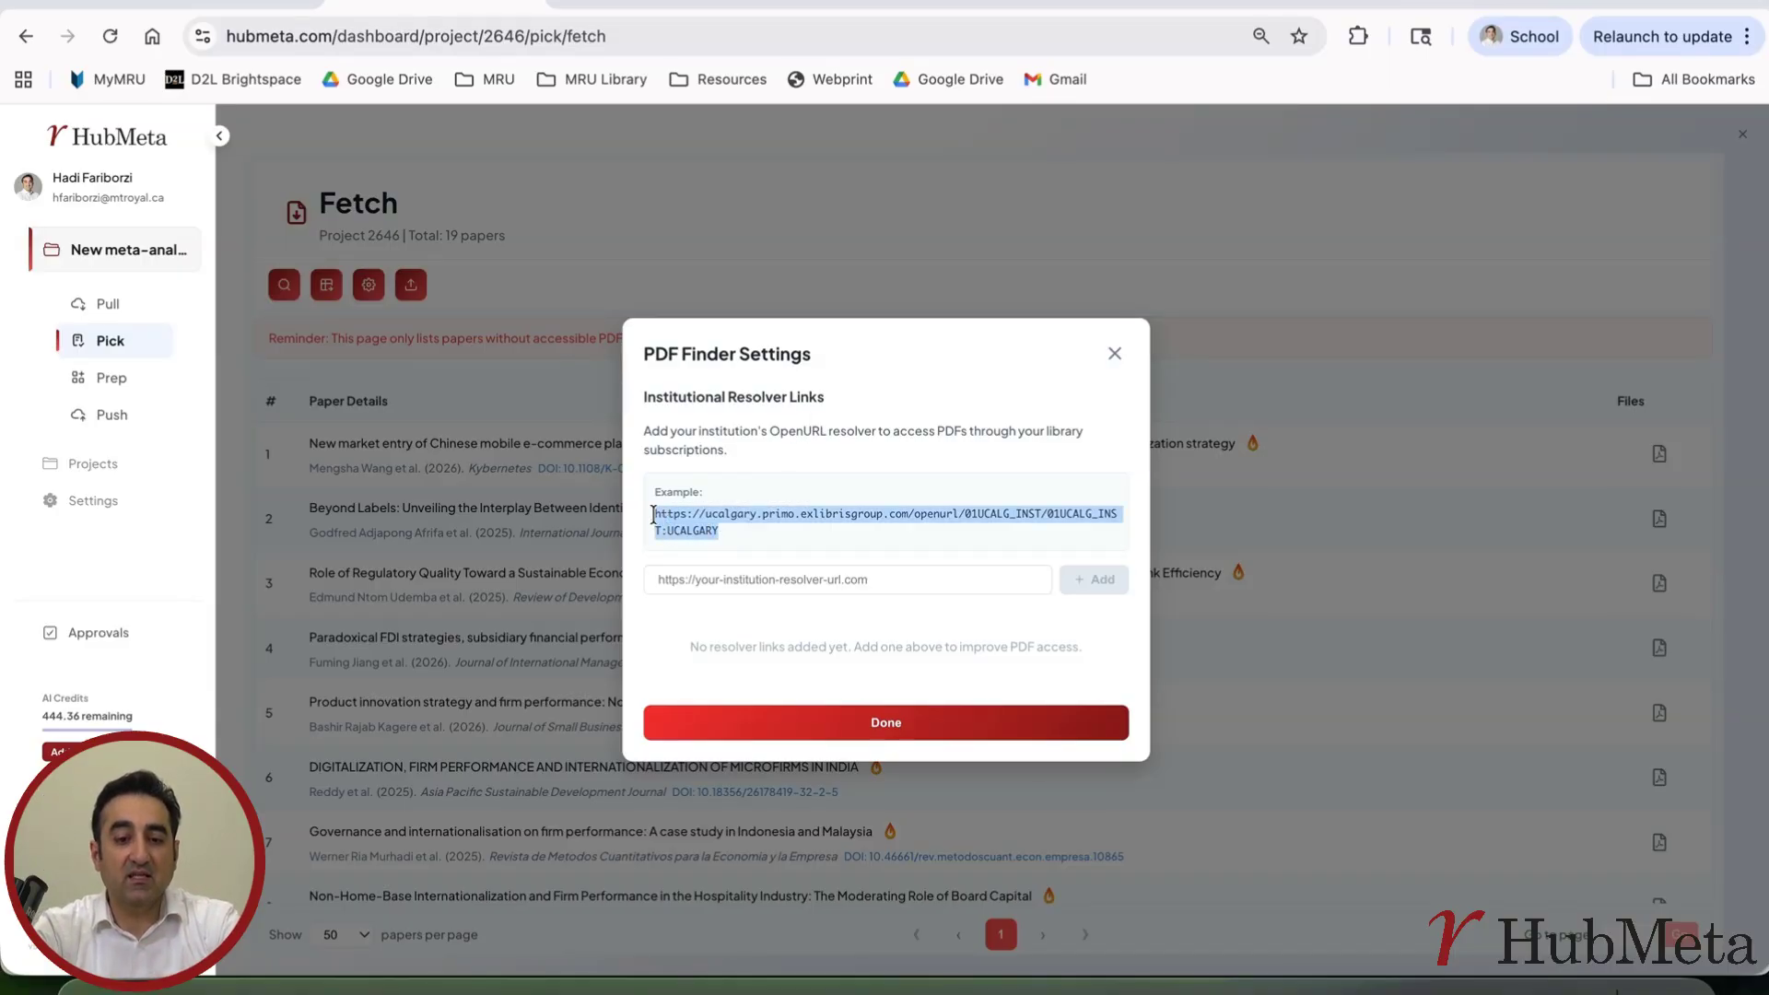
left_click(749, 533)
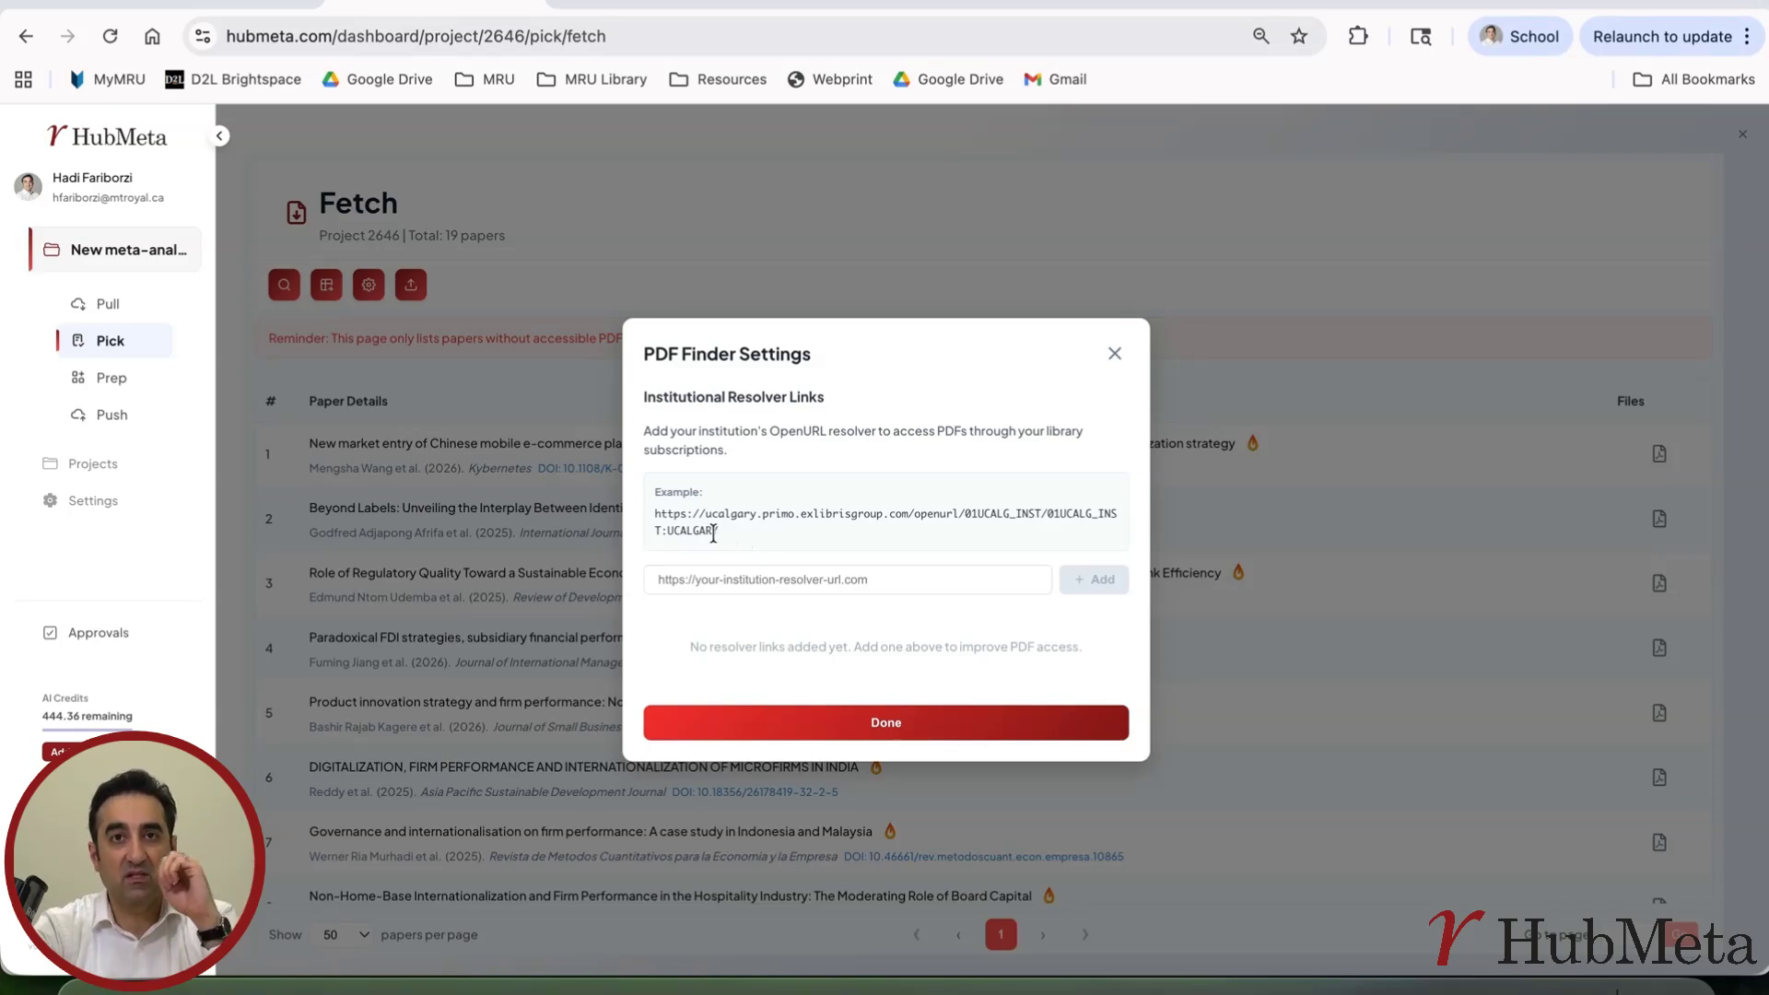
left_click(710, 579)
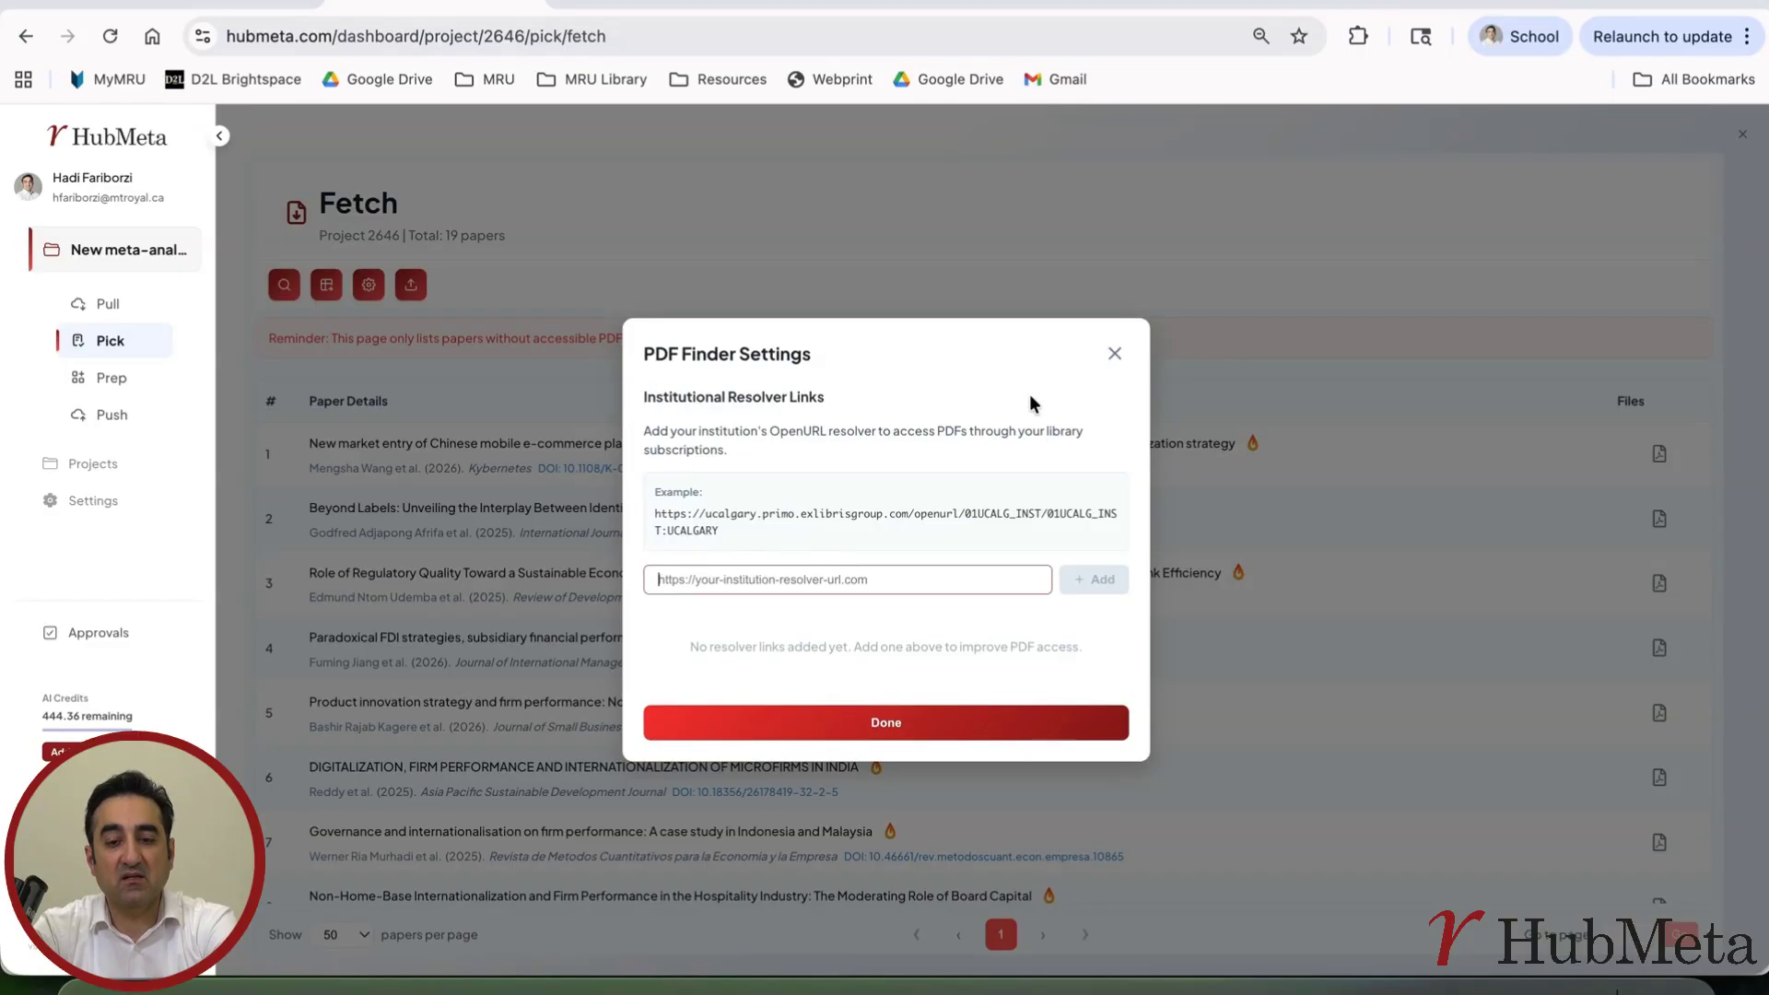
left_click(1113, 354)
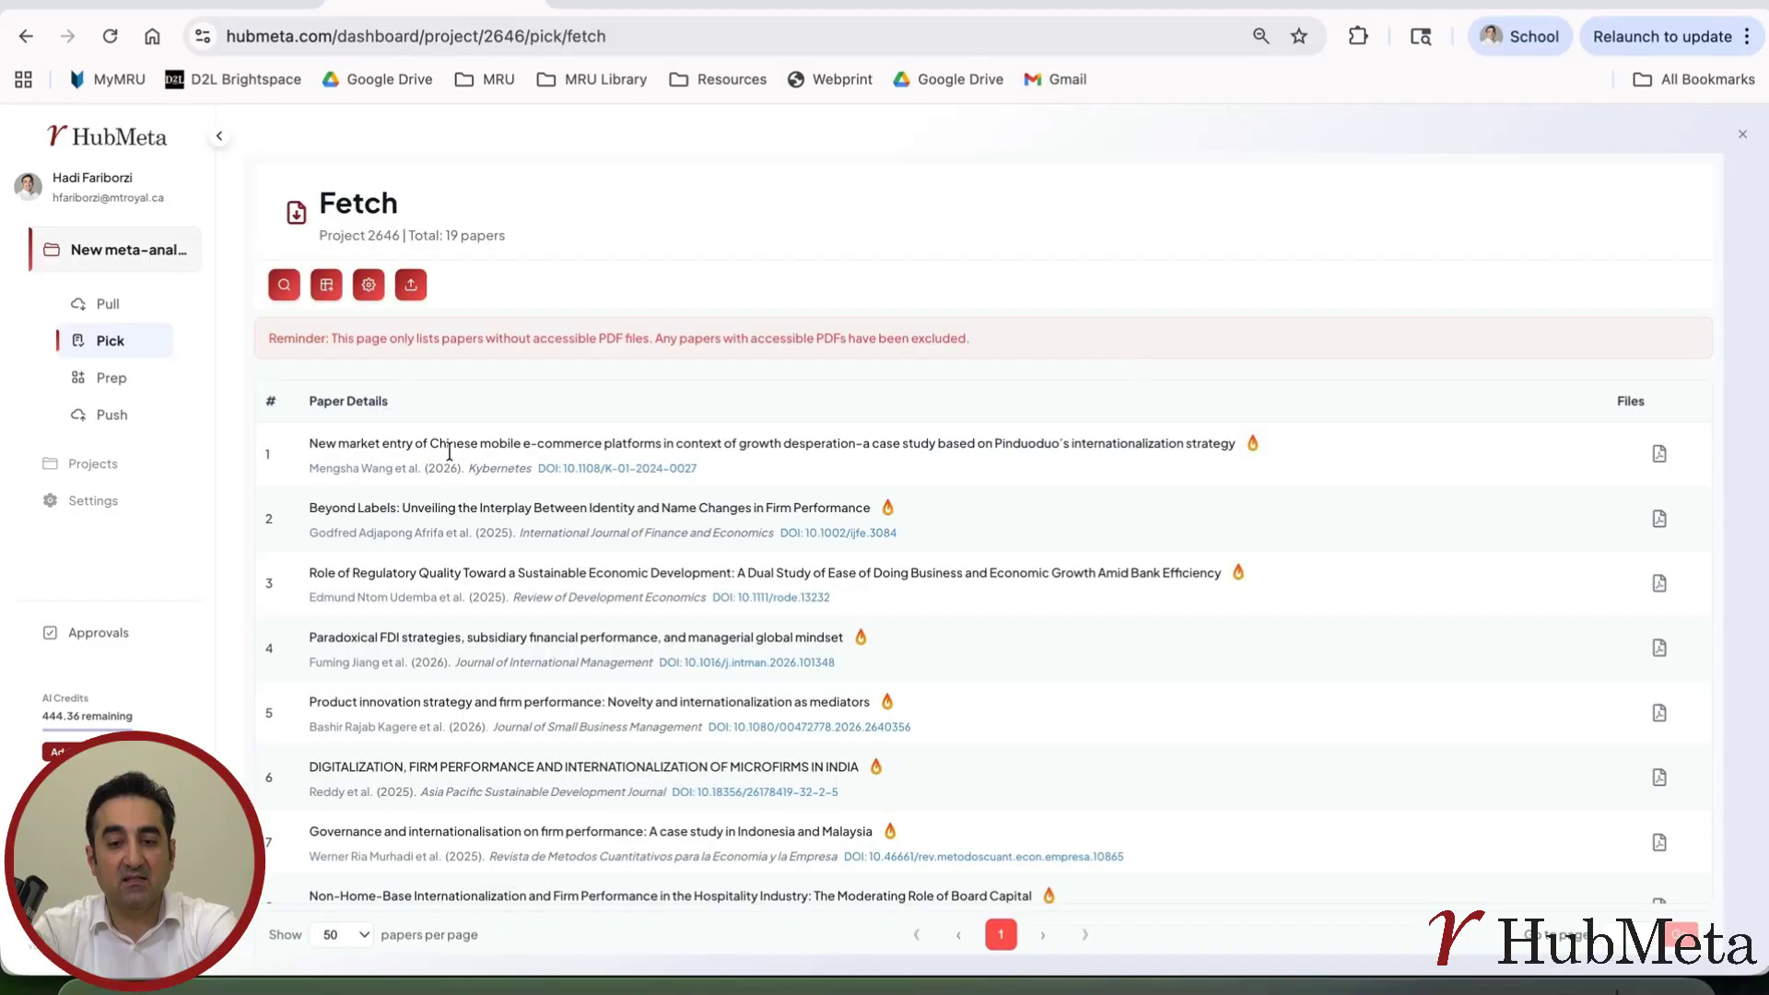
Start the automatic PDF search for the listed papers and download the paper list as an RIS file
left_click(285, 290)
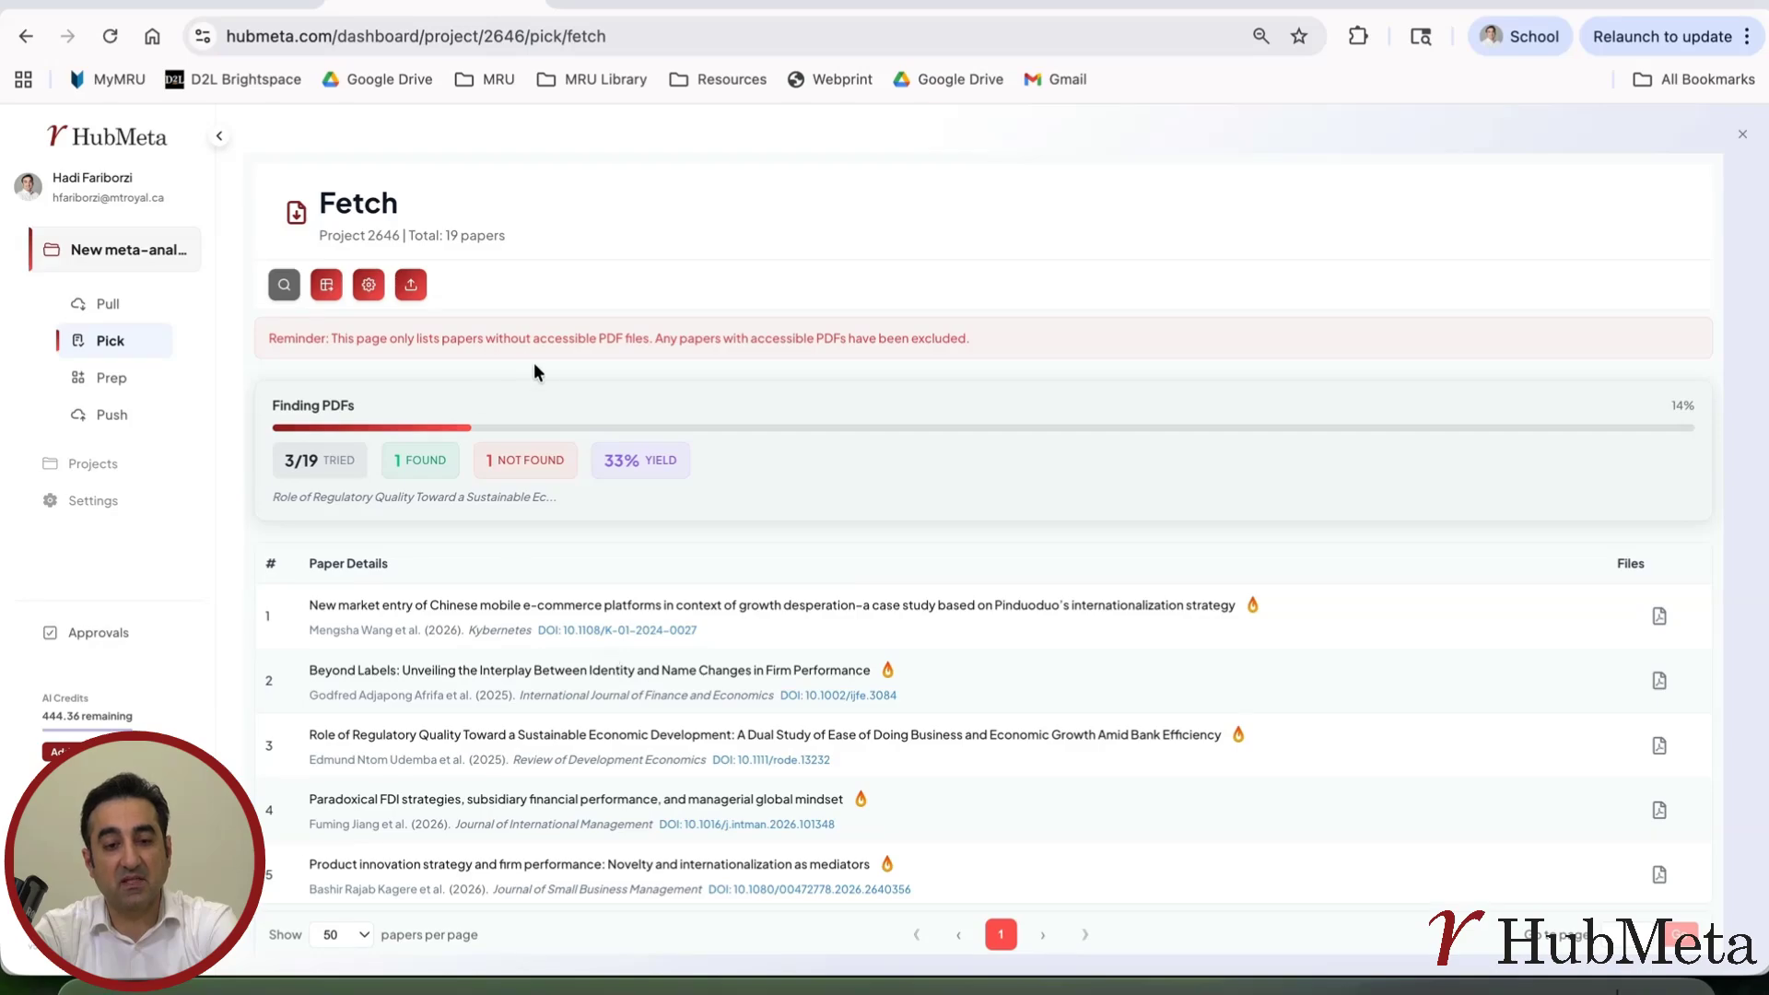
left_click(328, 291)
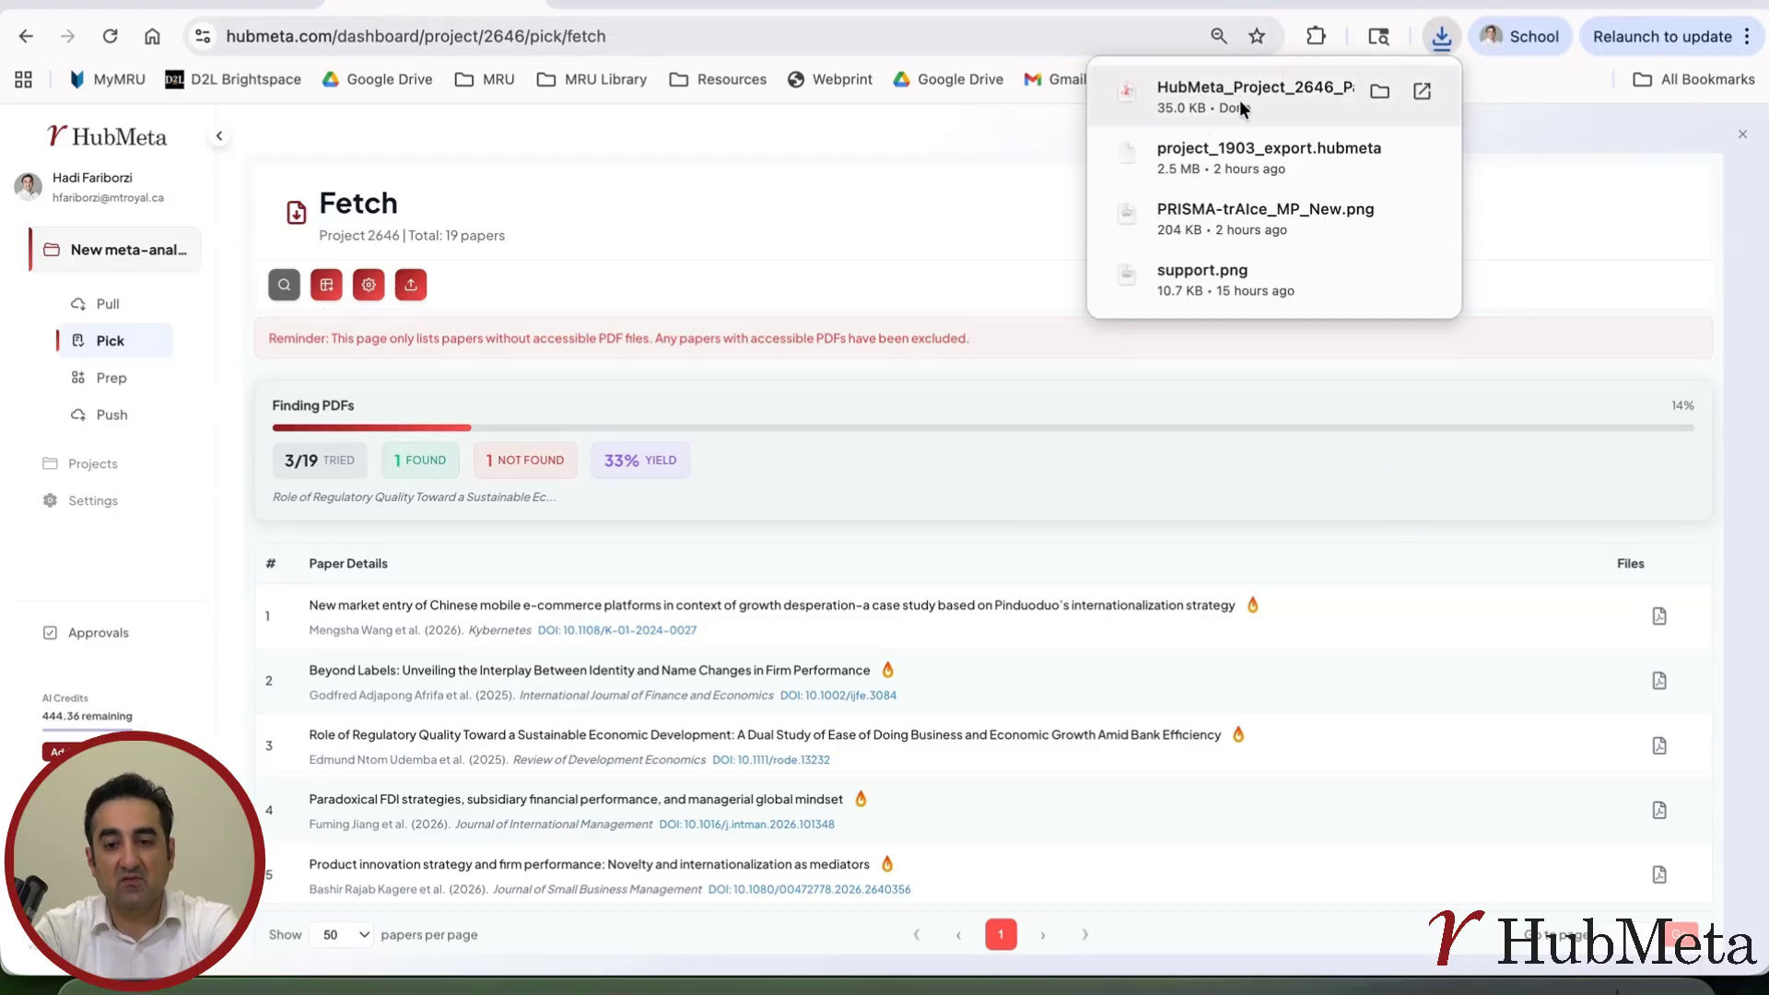
Open the downloaded HubMeta_Project_2646_Papers.ris in Zotero and import it into a new collection
left_click(1378, 87)
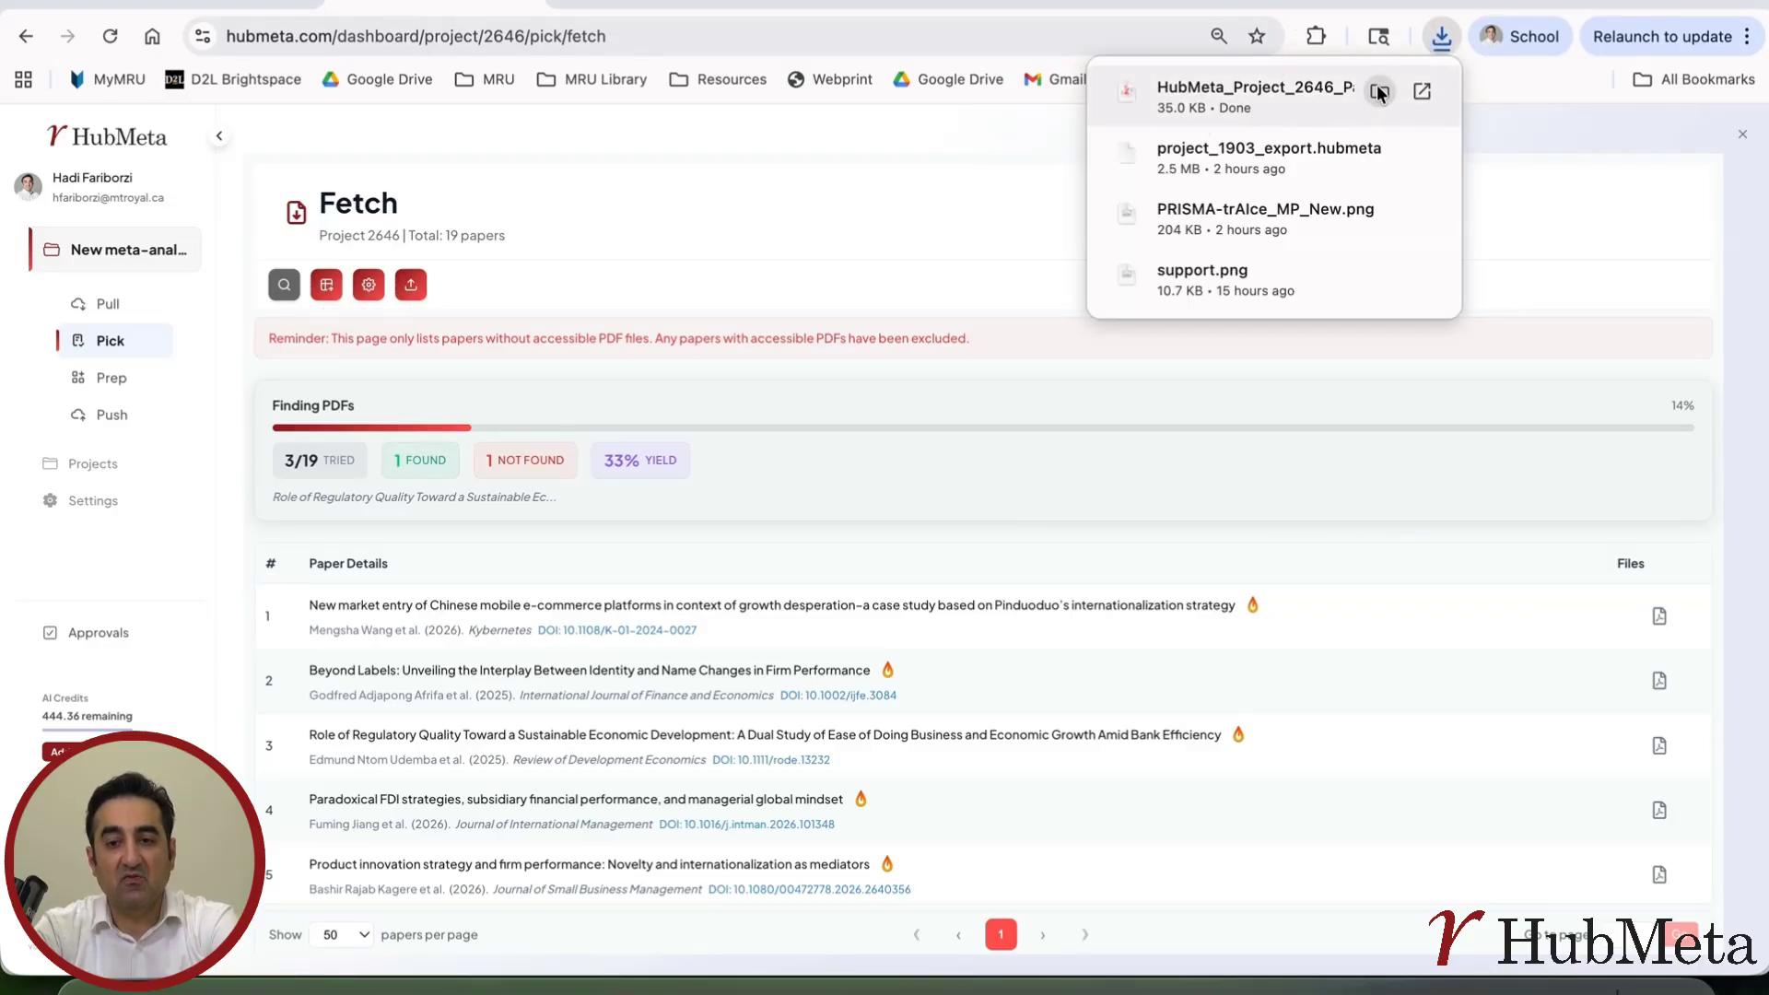
left_click(1224, 94)
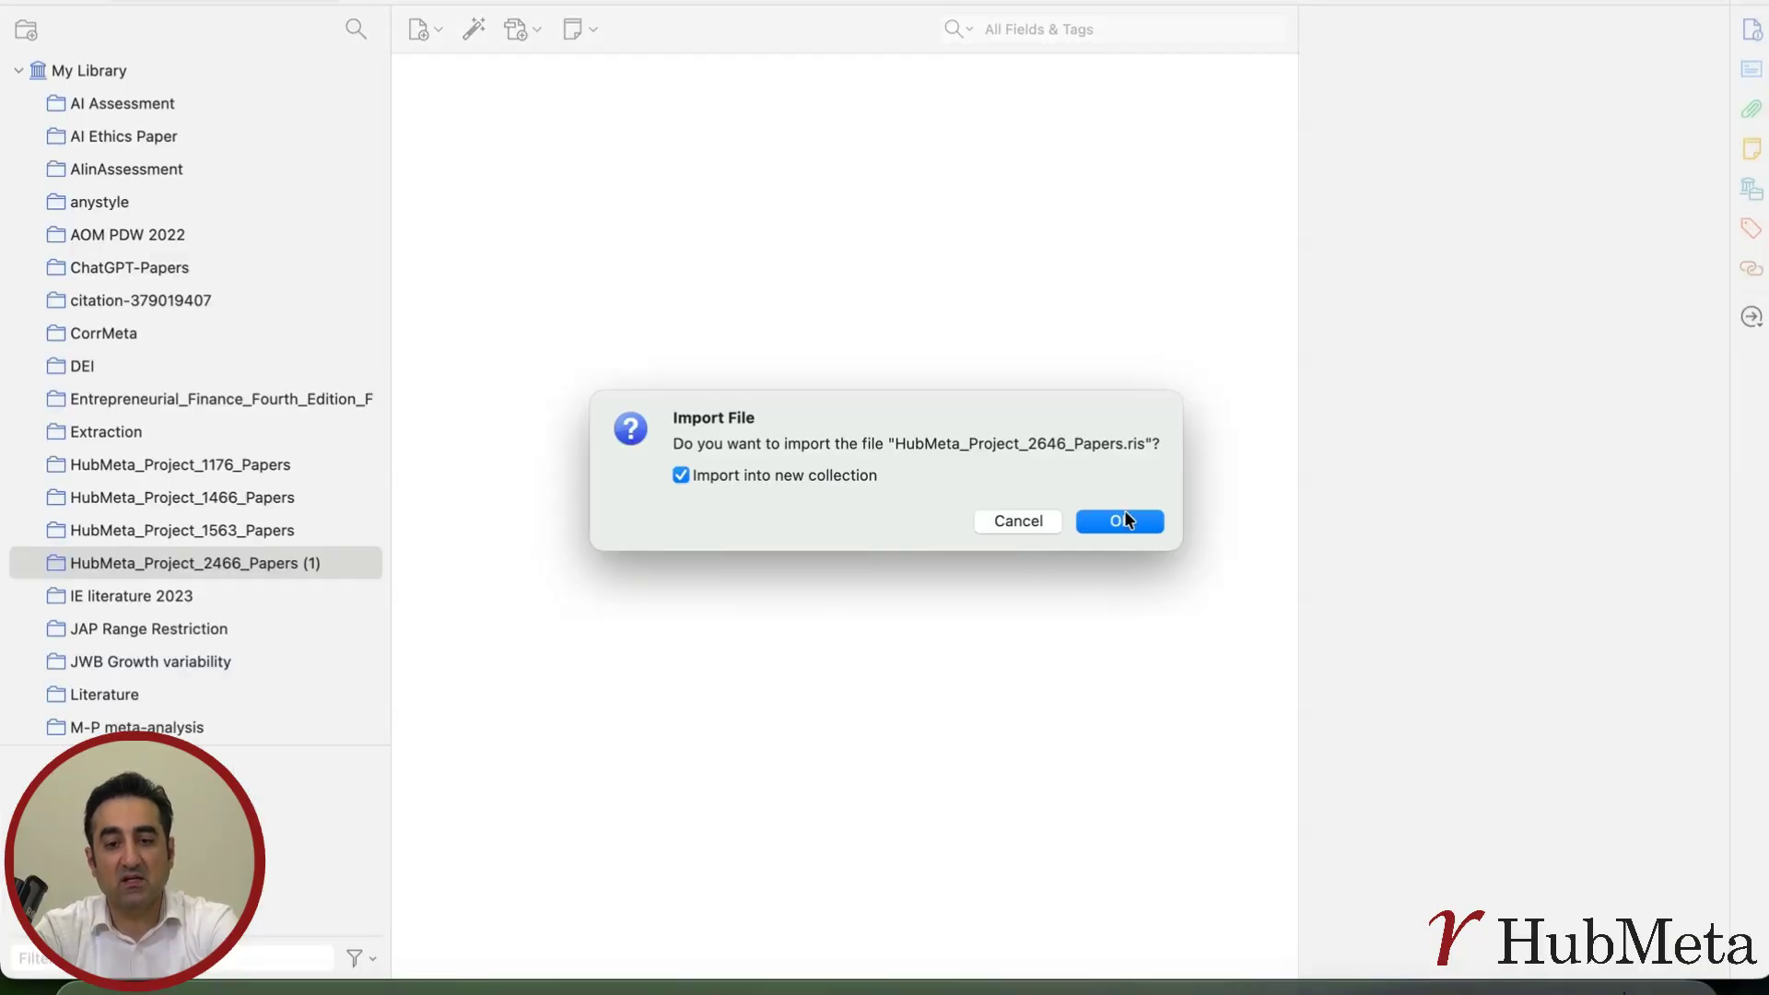
left_click(1120, 522)
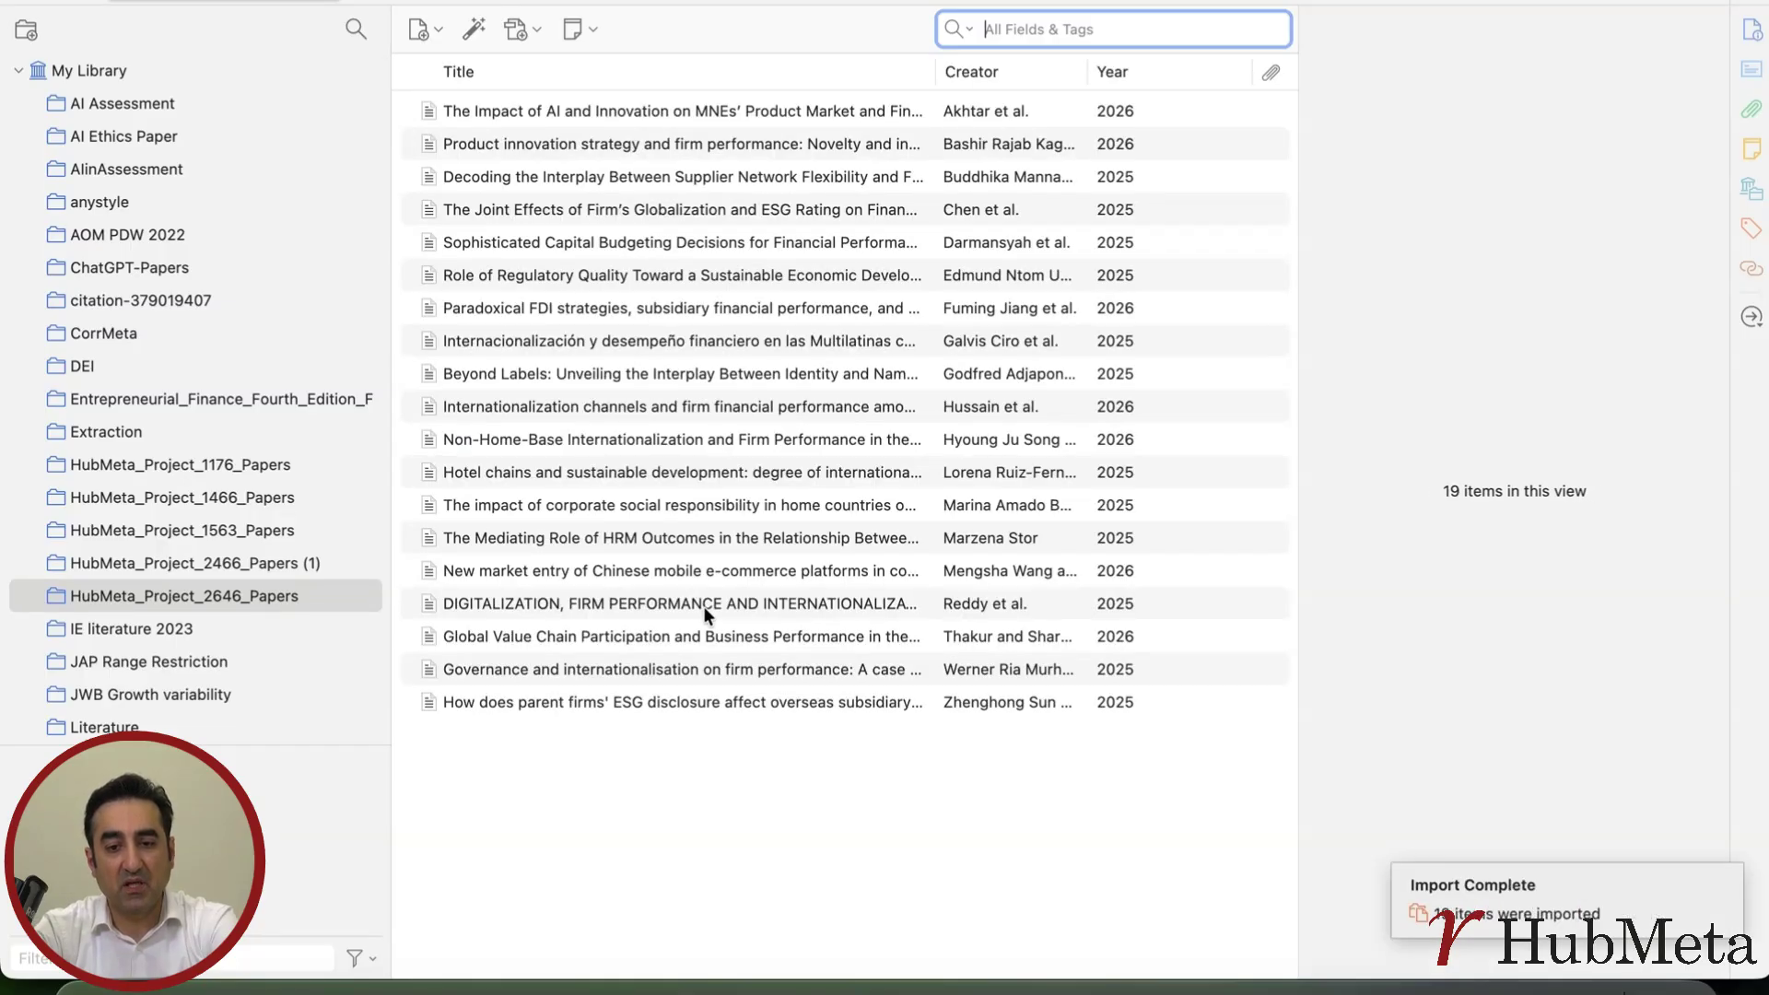
Find the full text for all papers in the HubMeta_Project_2646_Papers collection
left_click(700, 606)
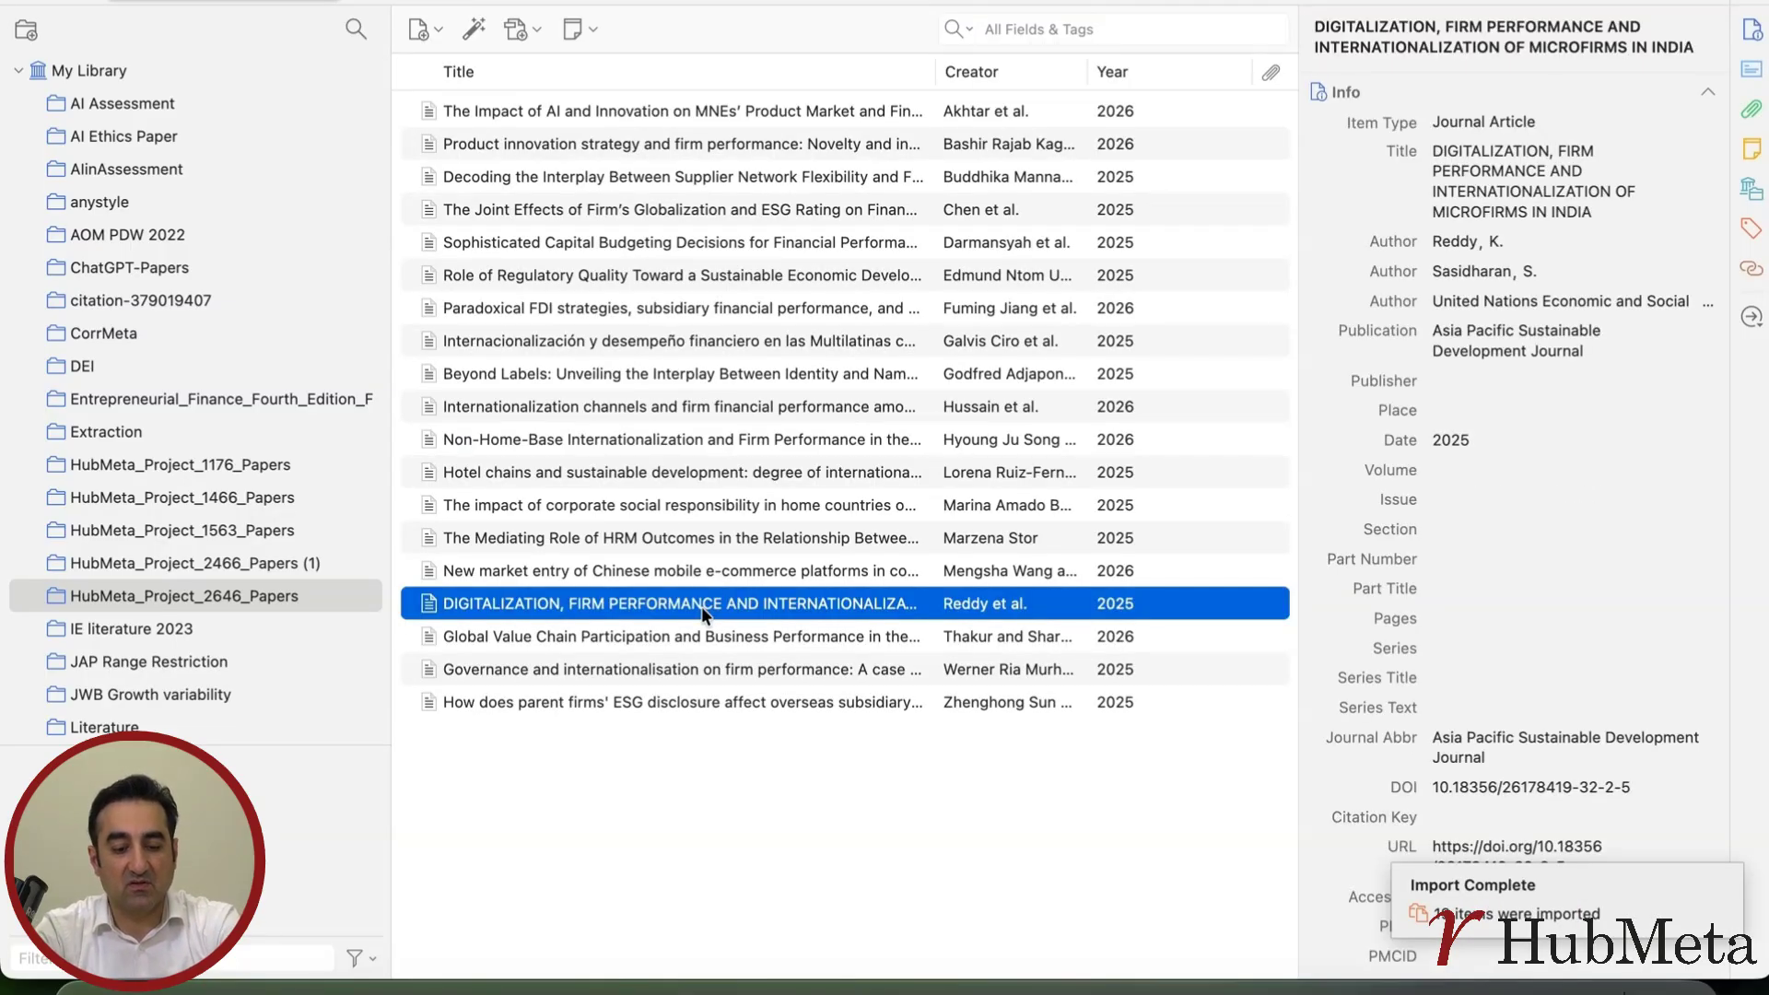
key("super+a")
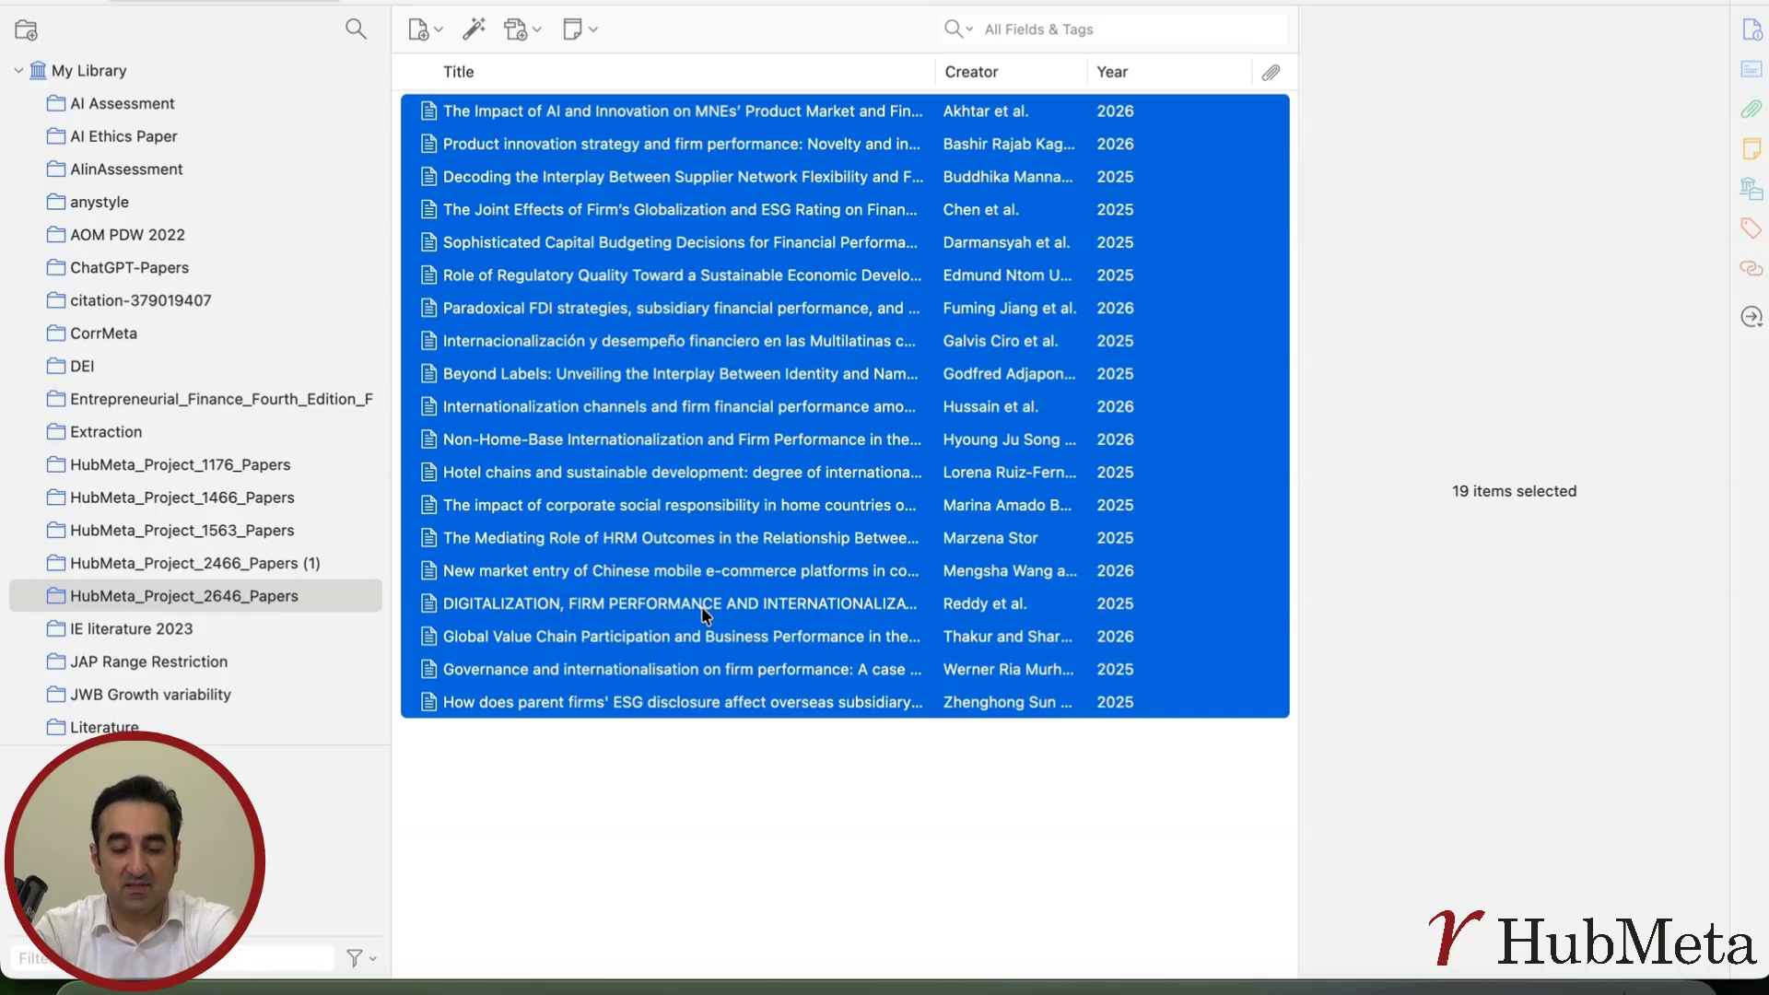
right_click(725, 442)
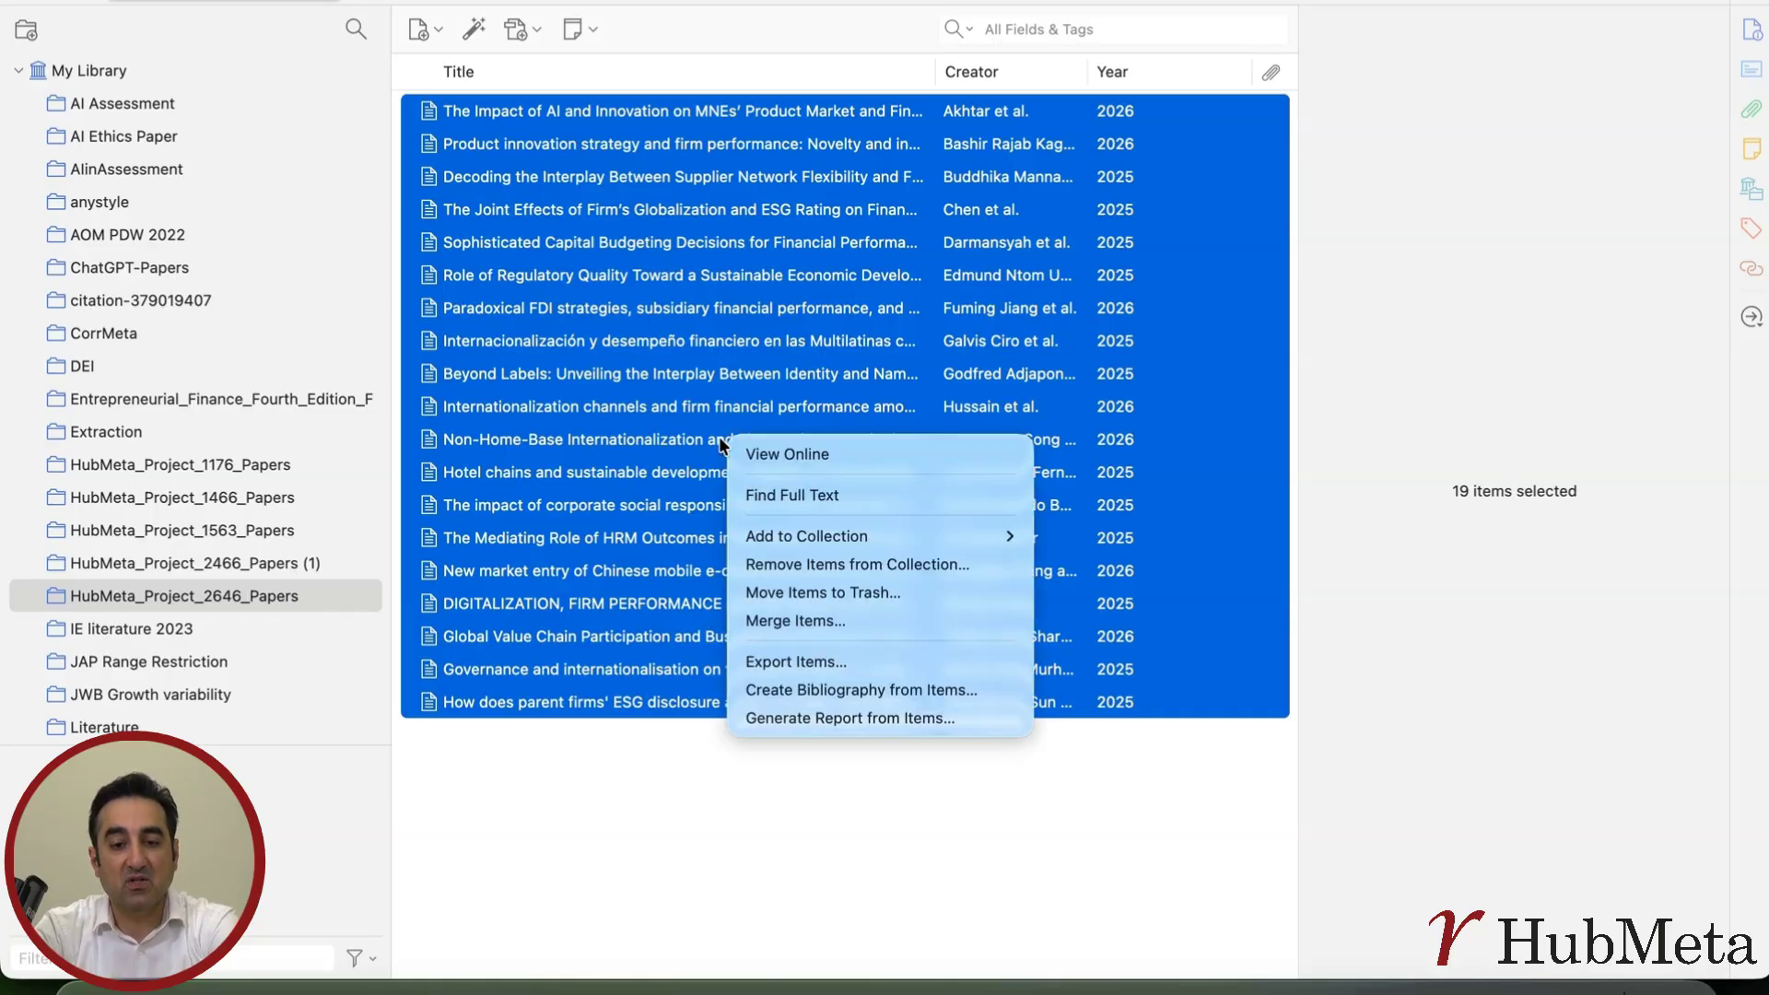
left_click(789, 494)
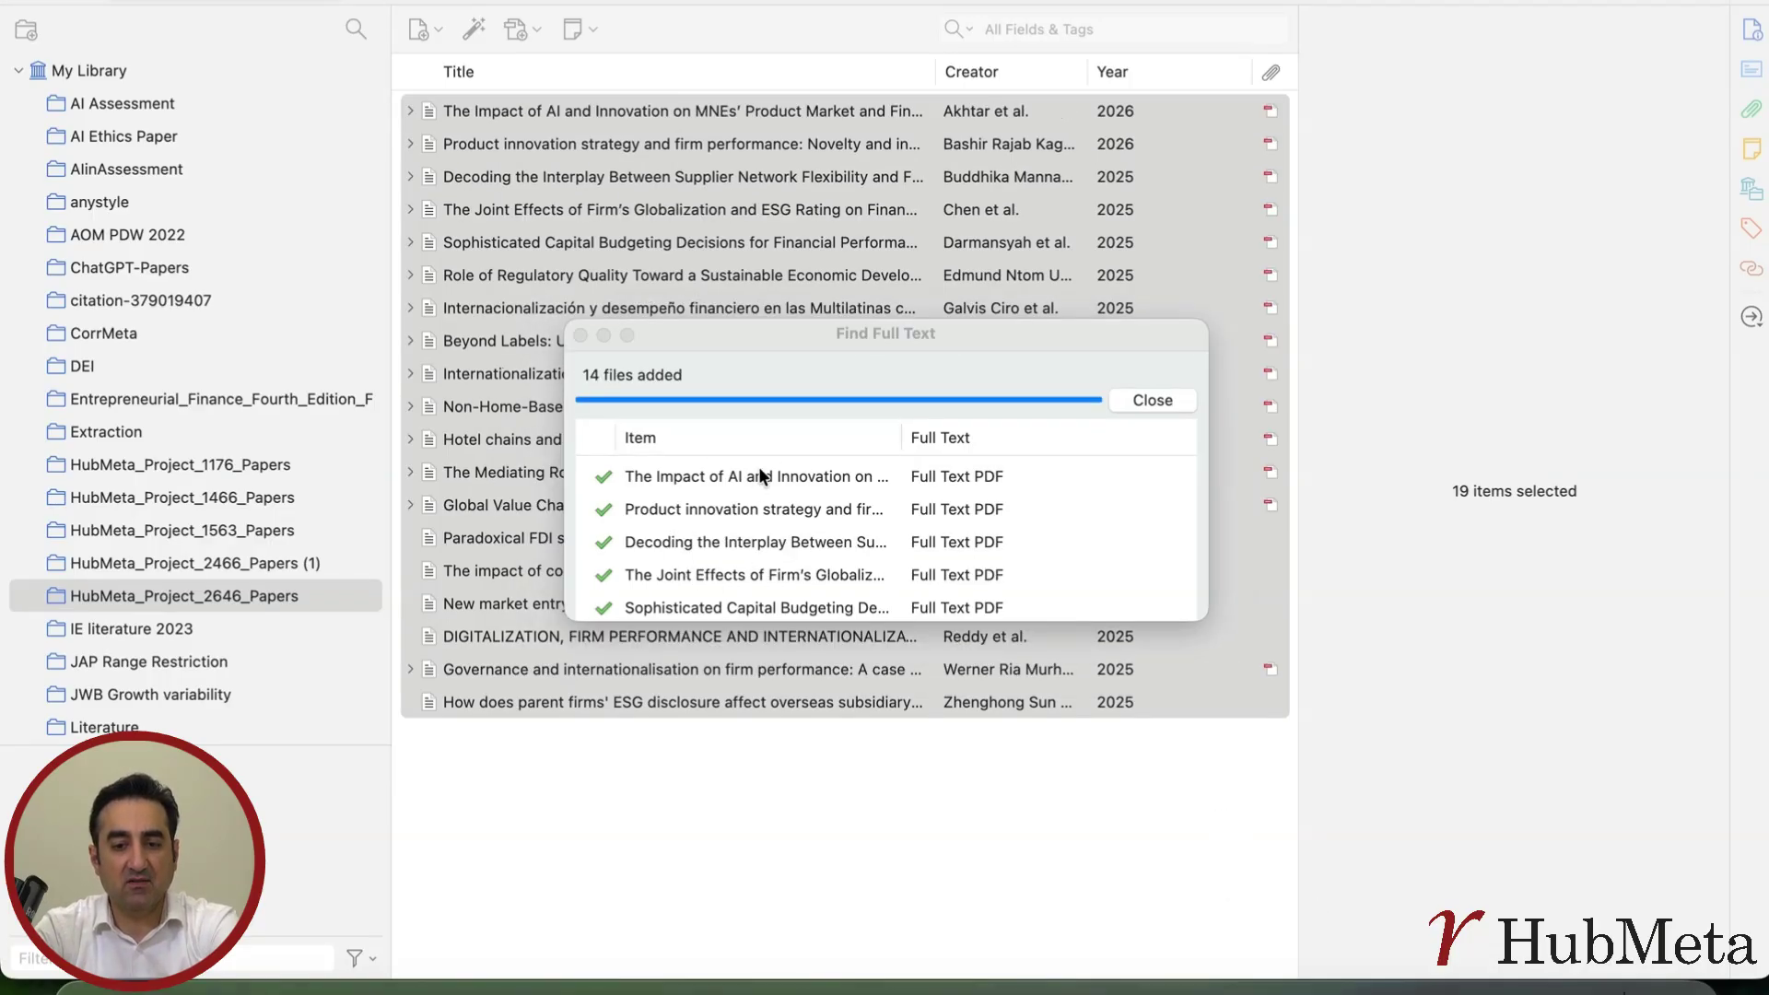
left_click(579, 335)
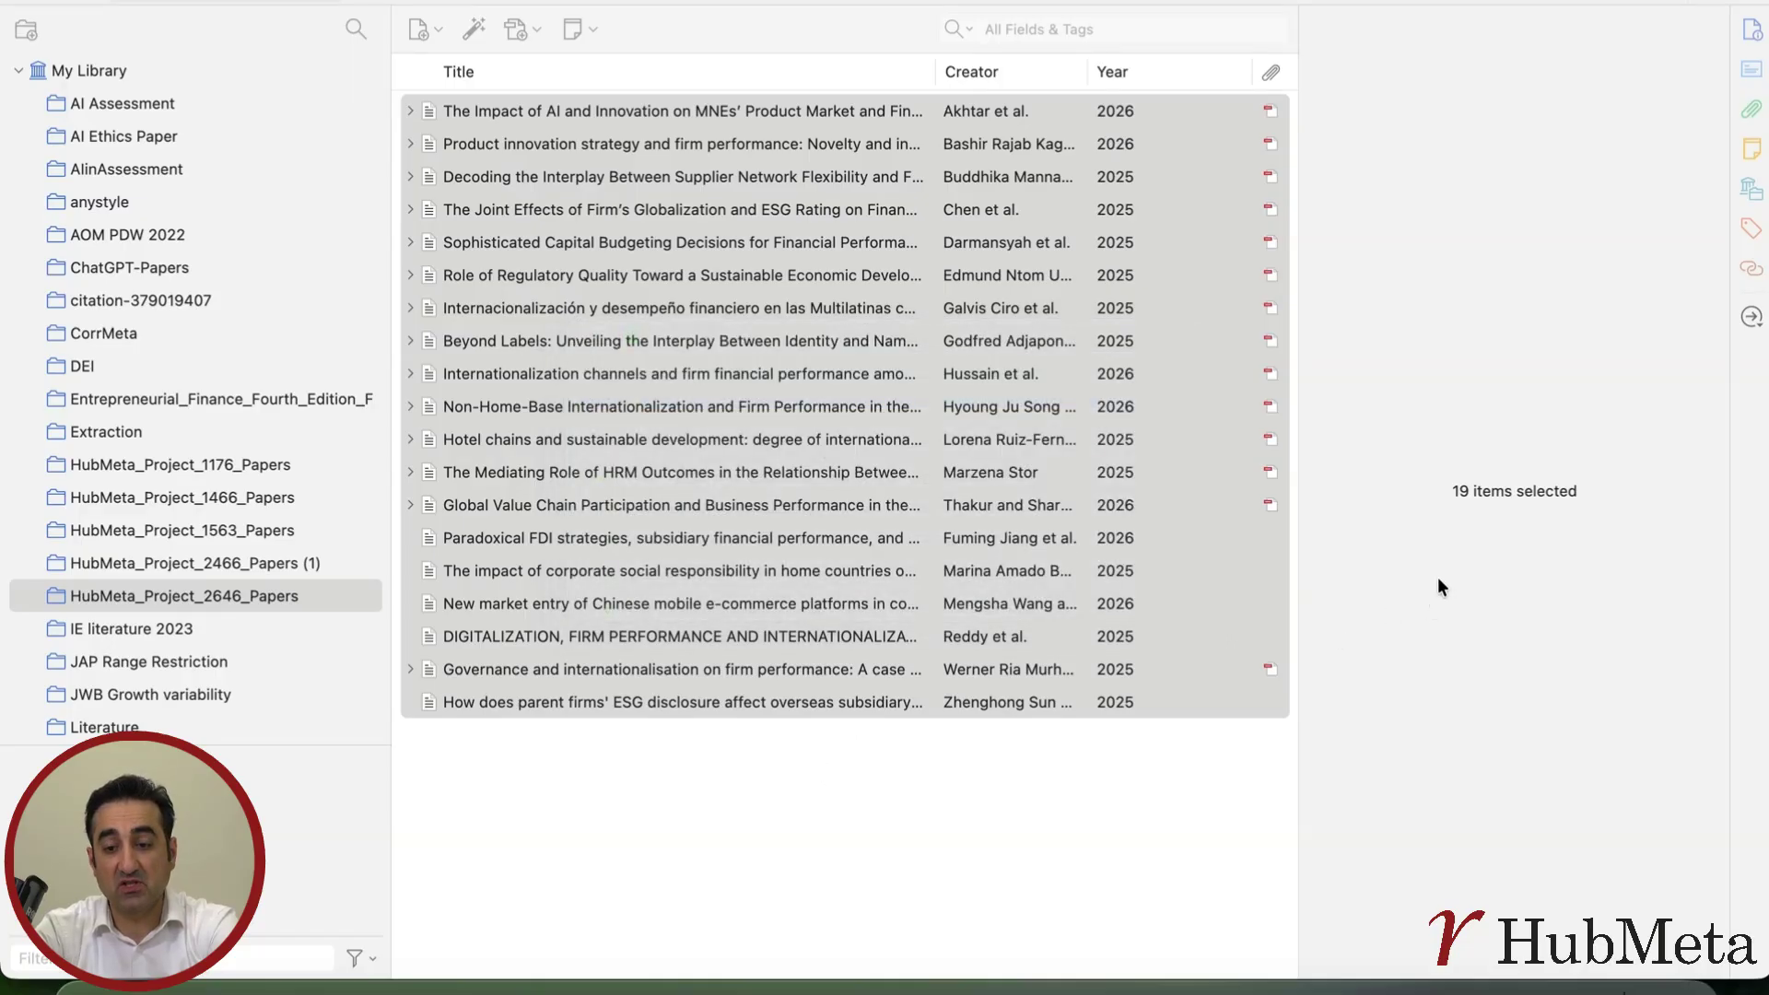
Export all papers in the collection in RIS format with notes and files to Downloads as OutputPDFs-MP
left_click(931, 759)
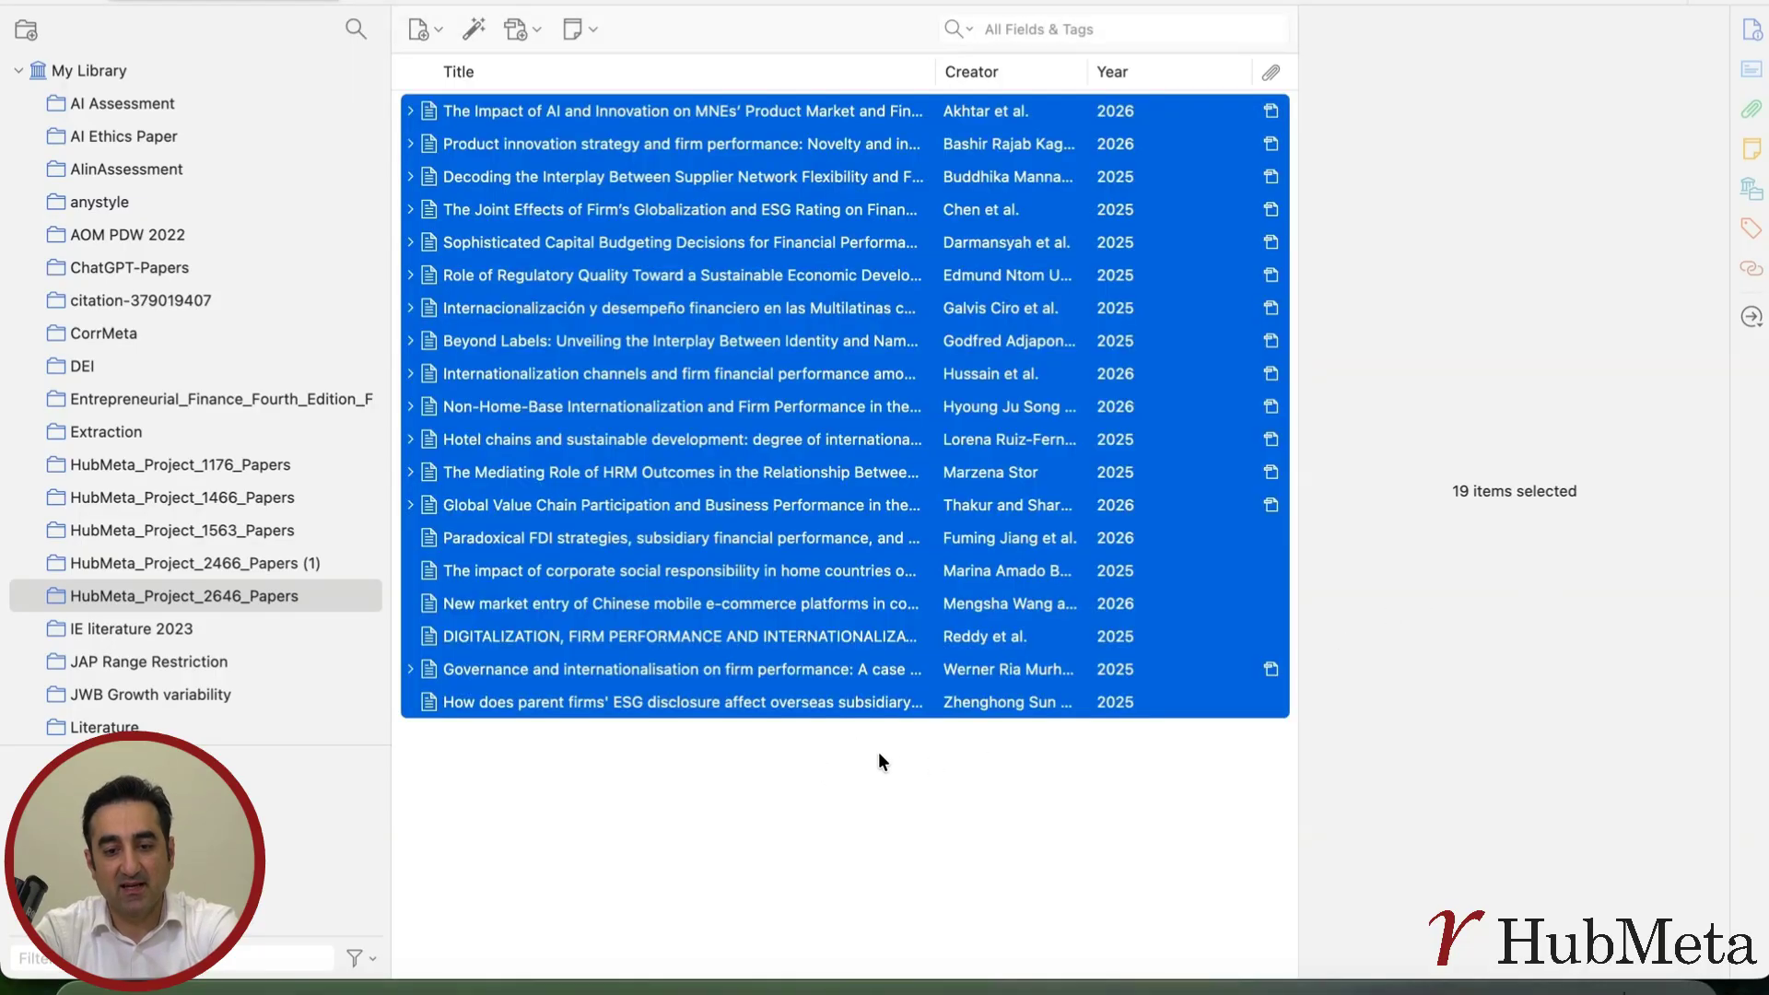
right_click(748, 419)
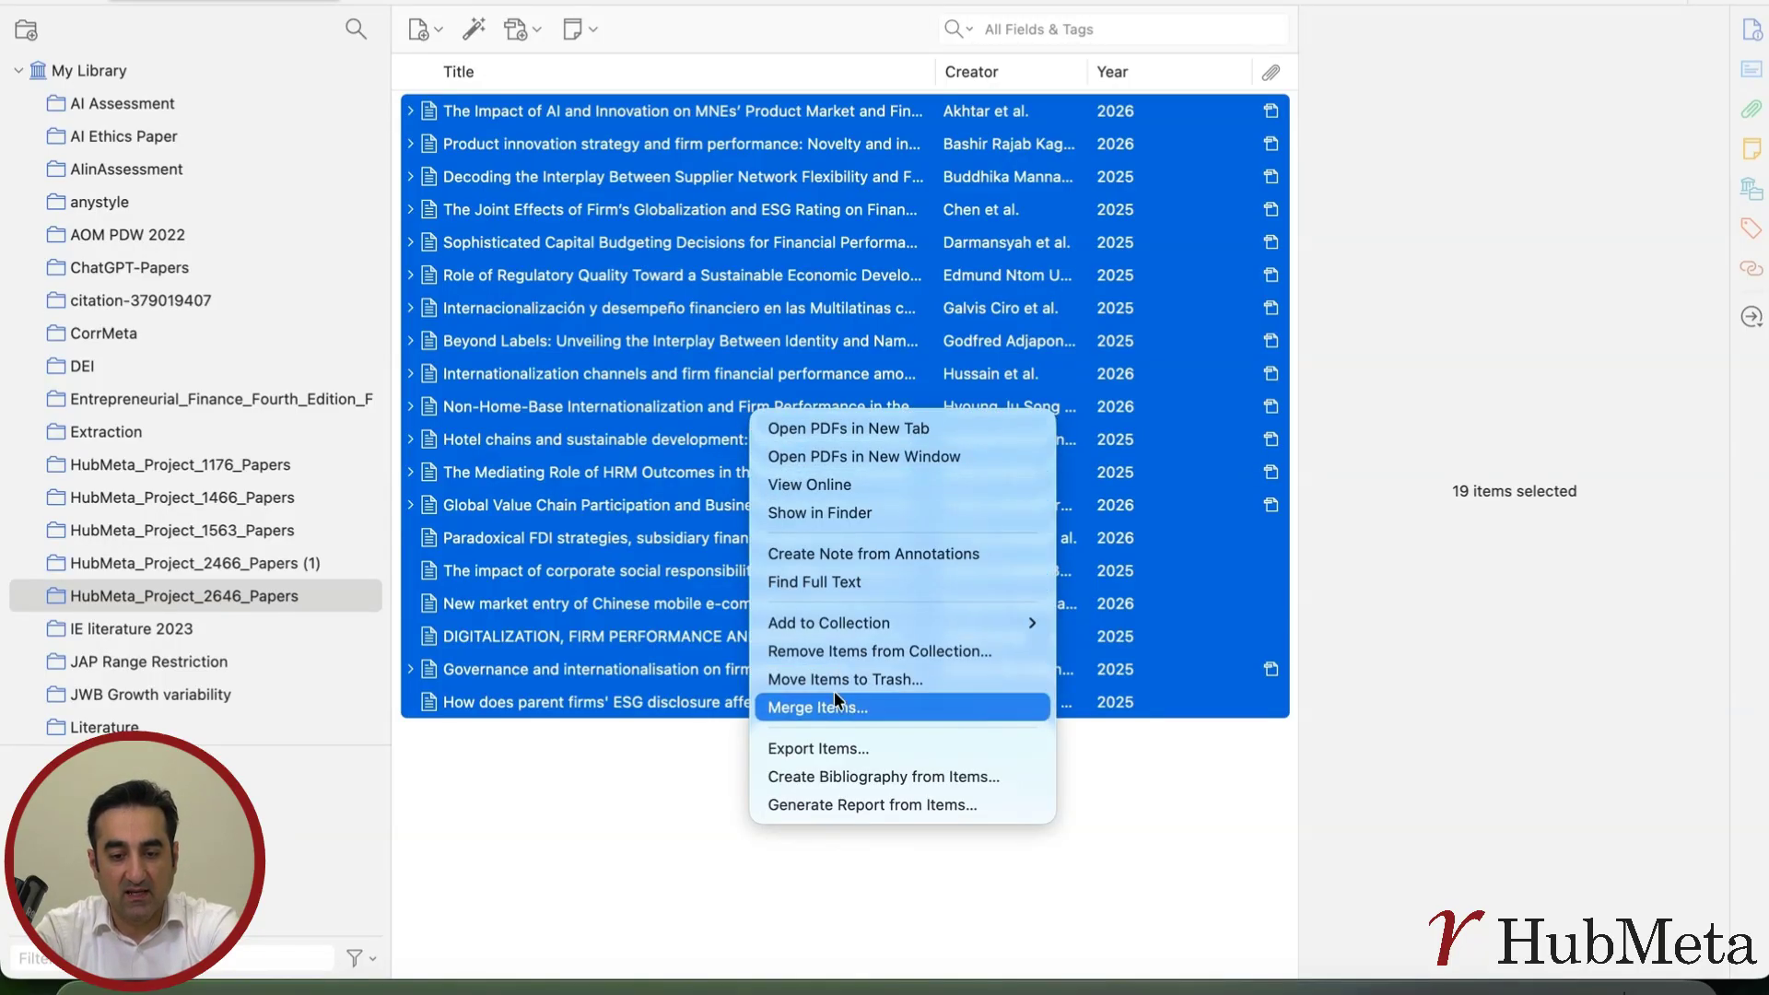
left_click(817, 749)
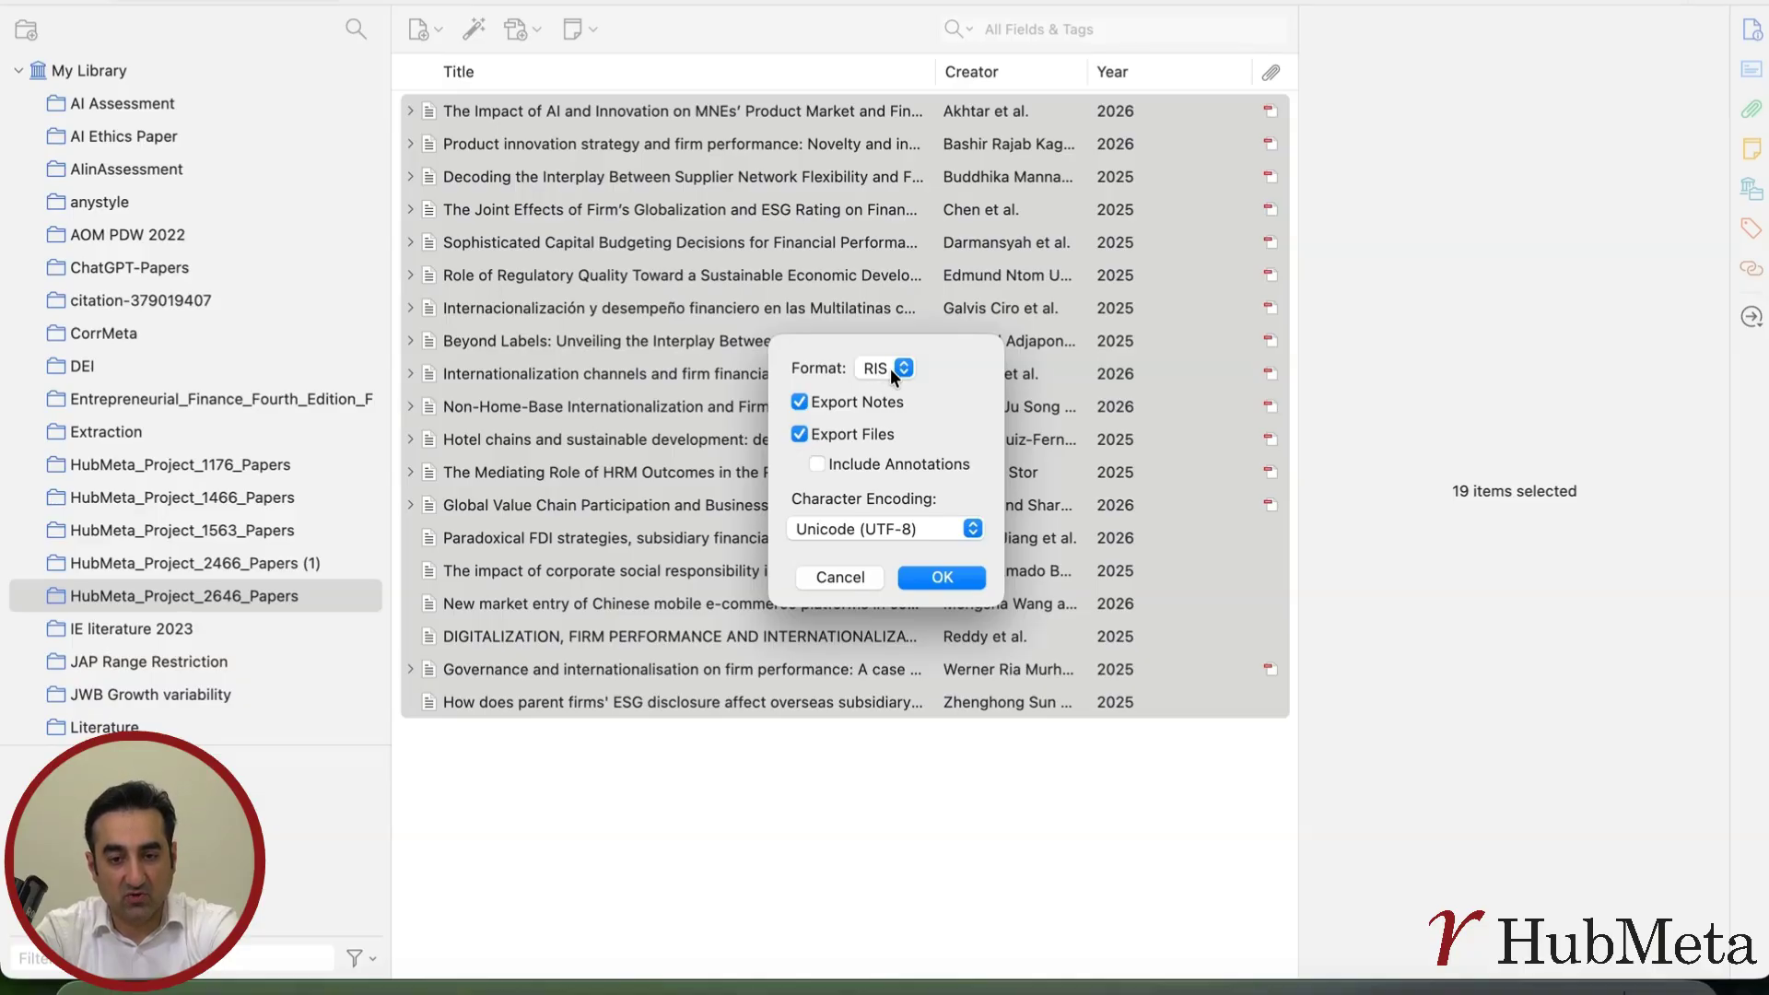
left_click(947, 577)
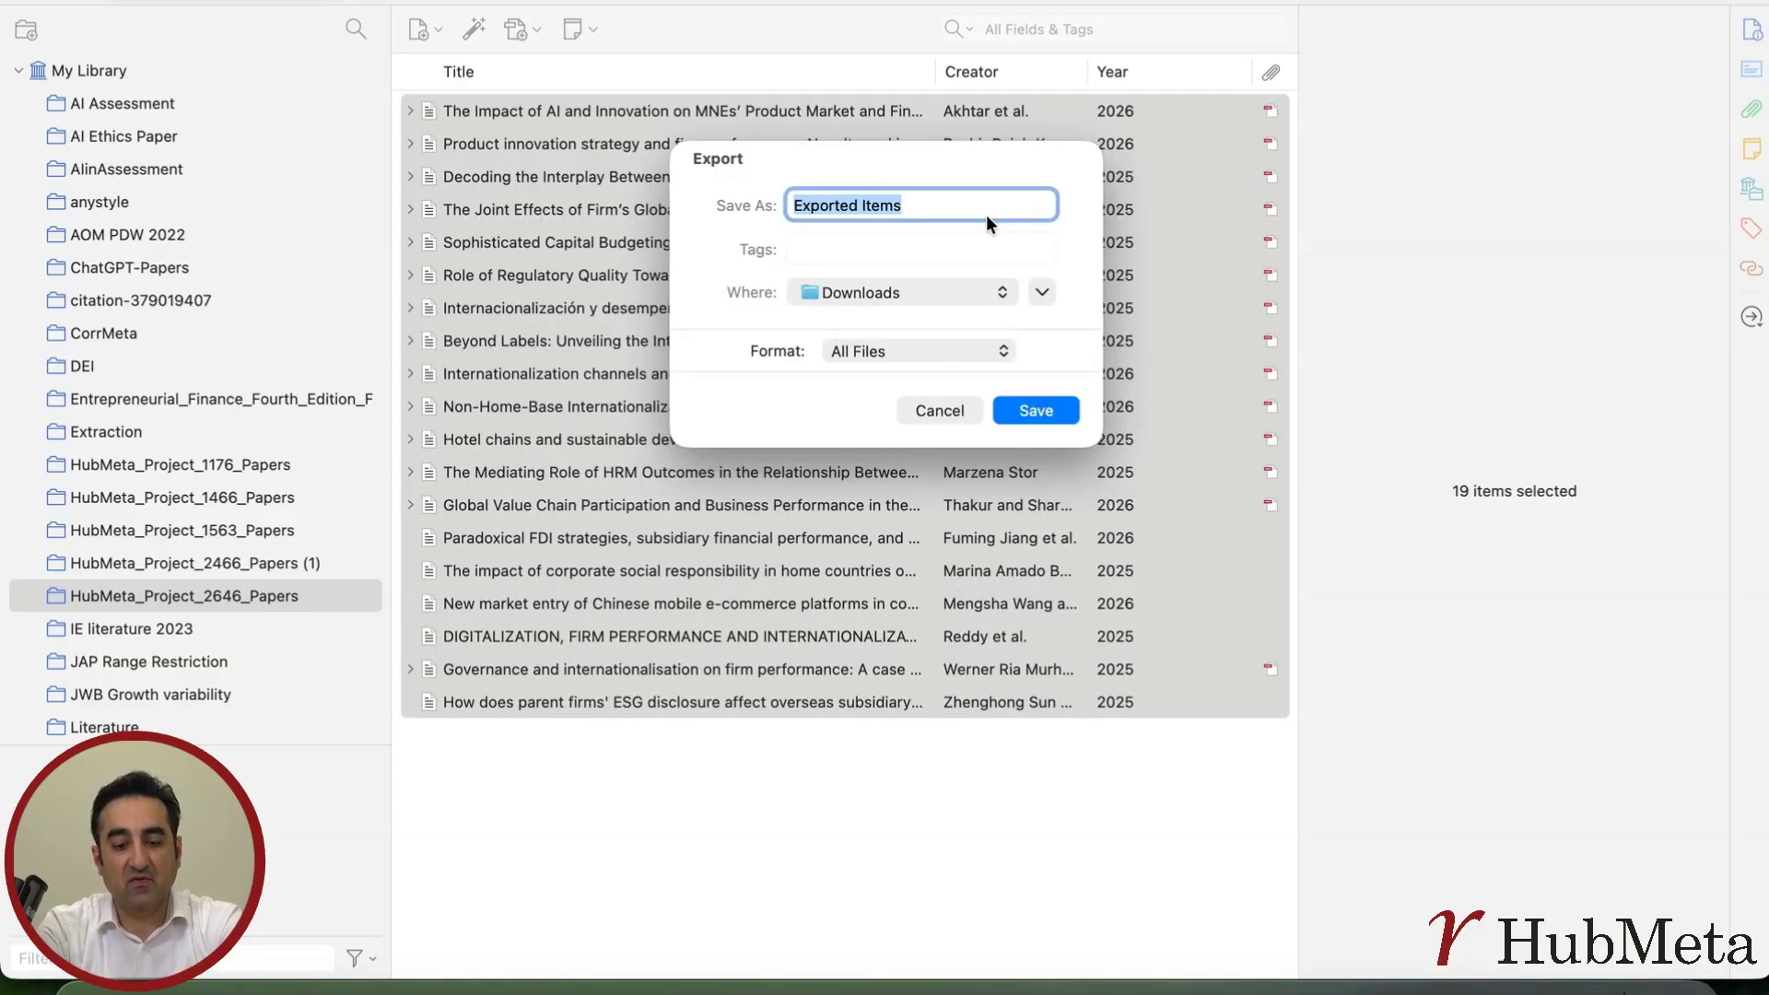
type("Out")
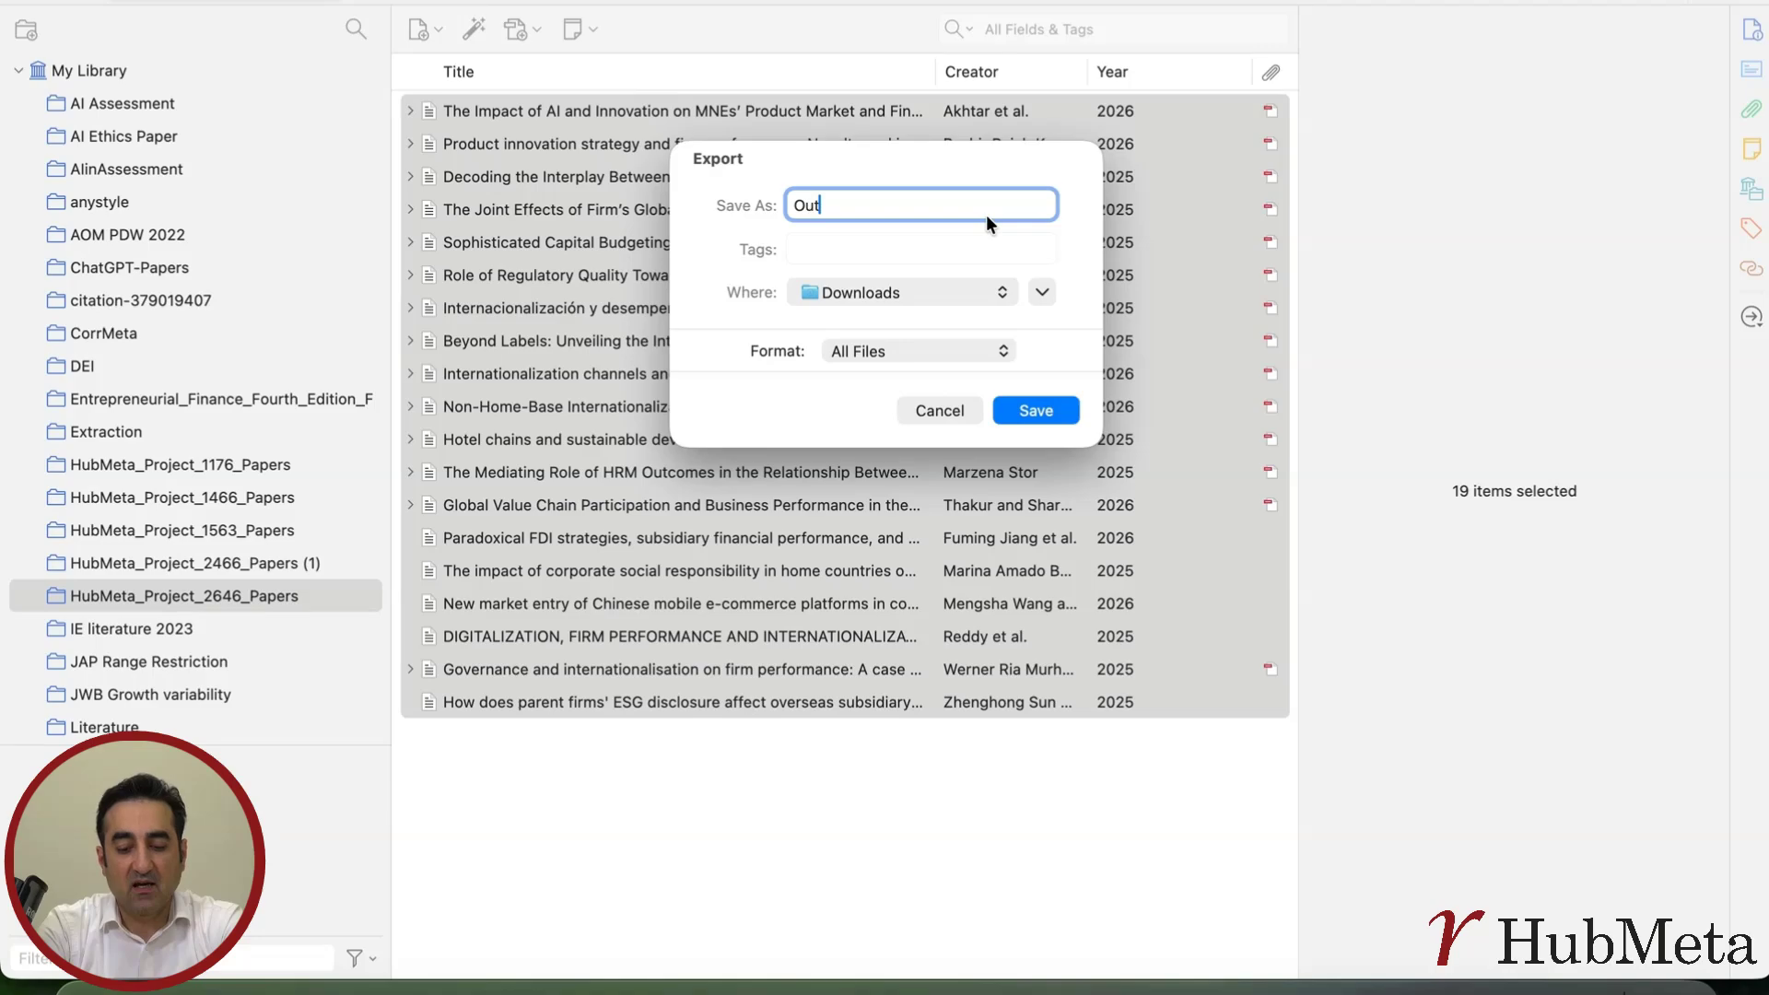
type("putPDFs")
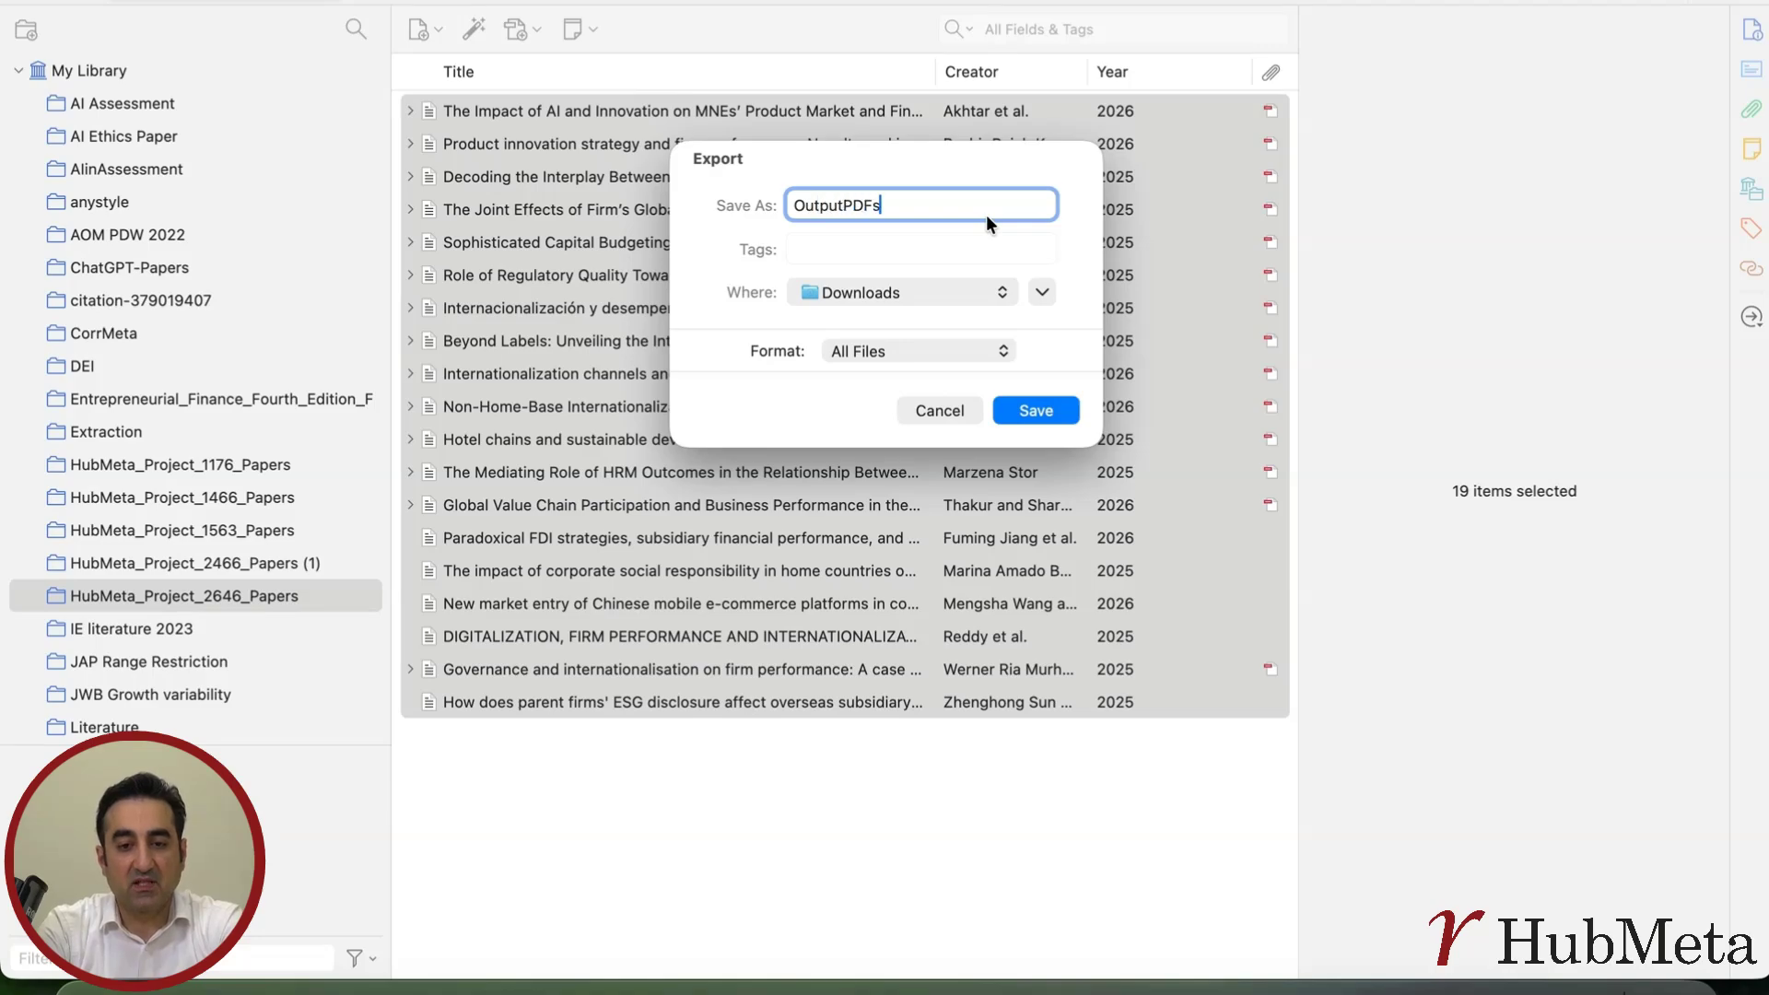
type("-MP")
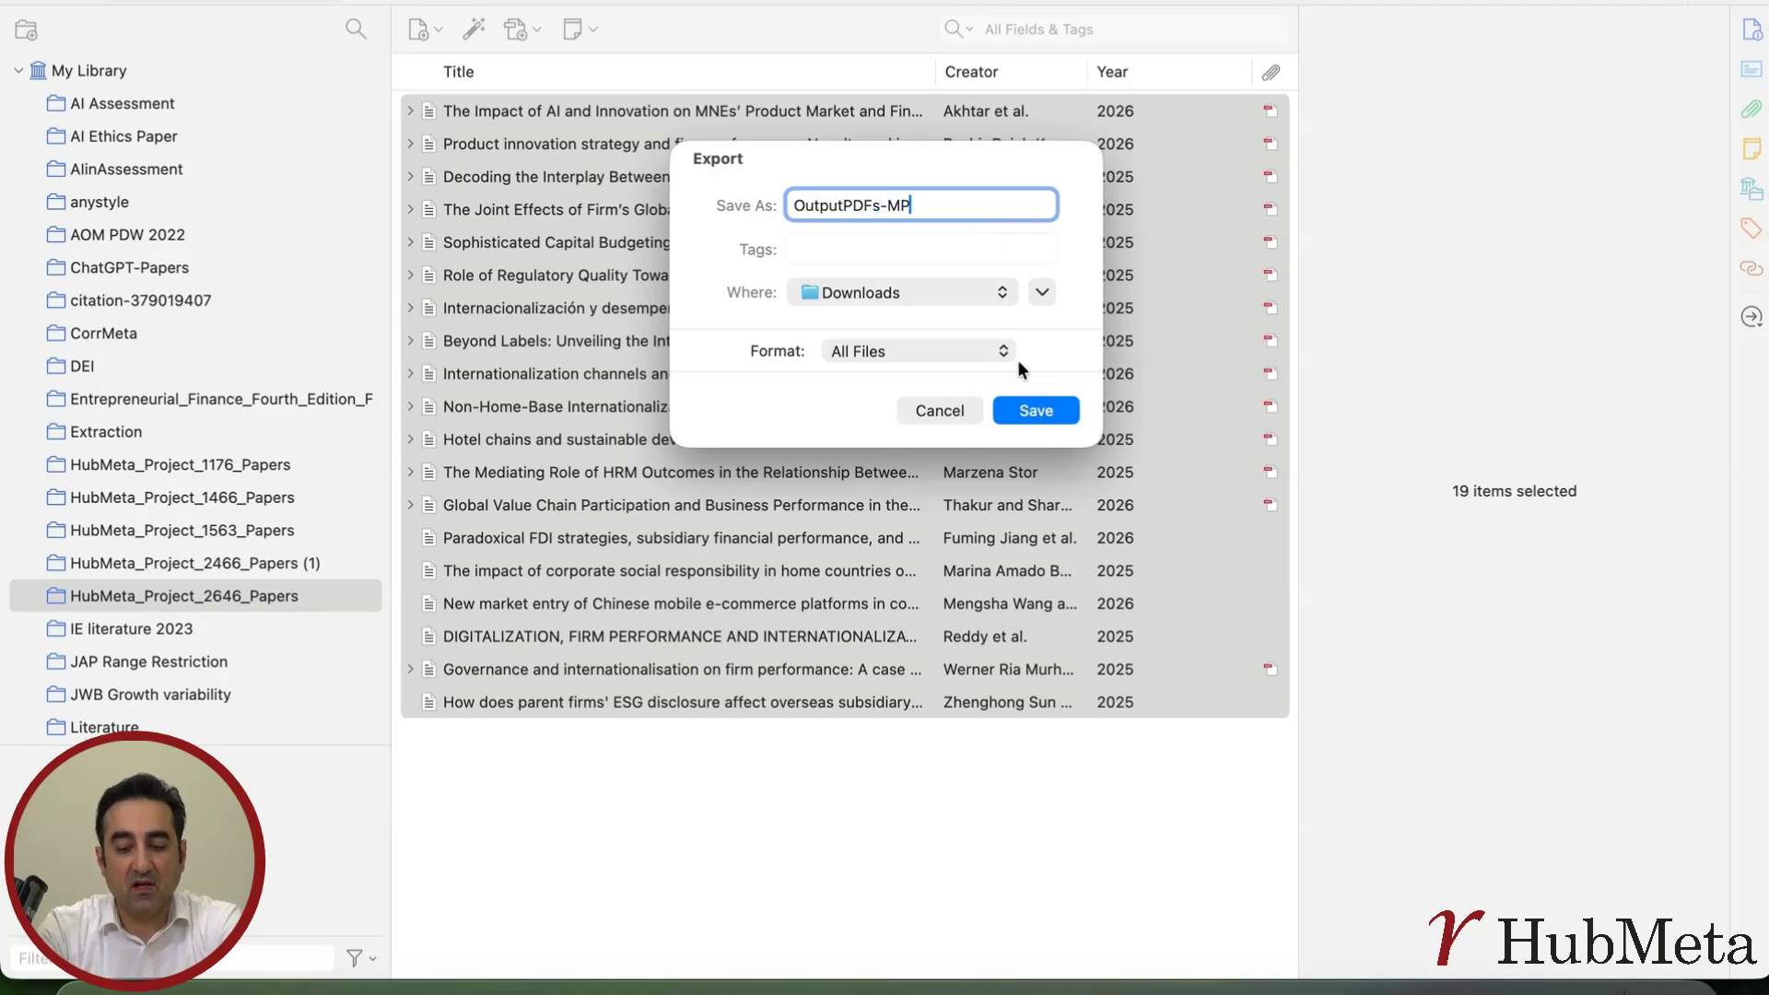
left_click(1034, 415)
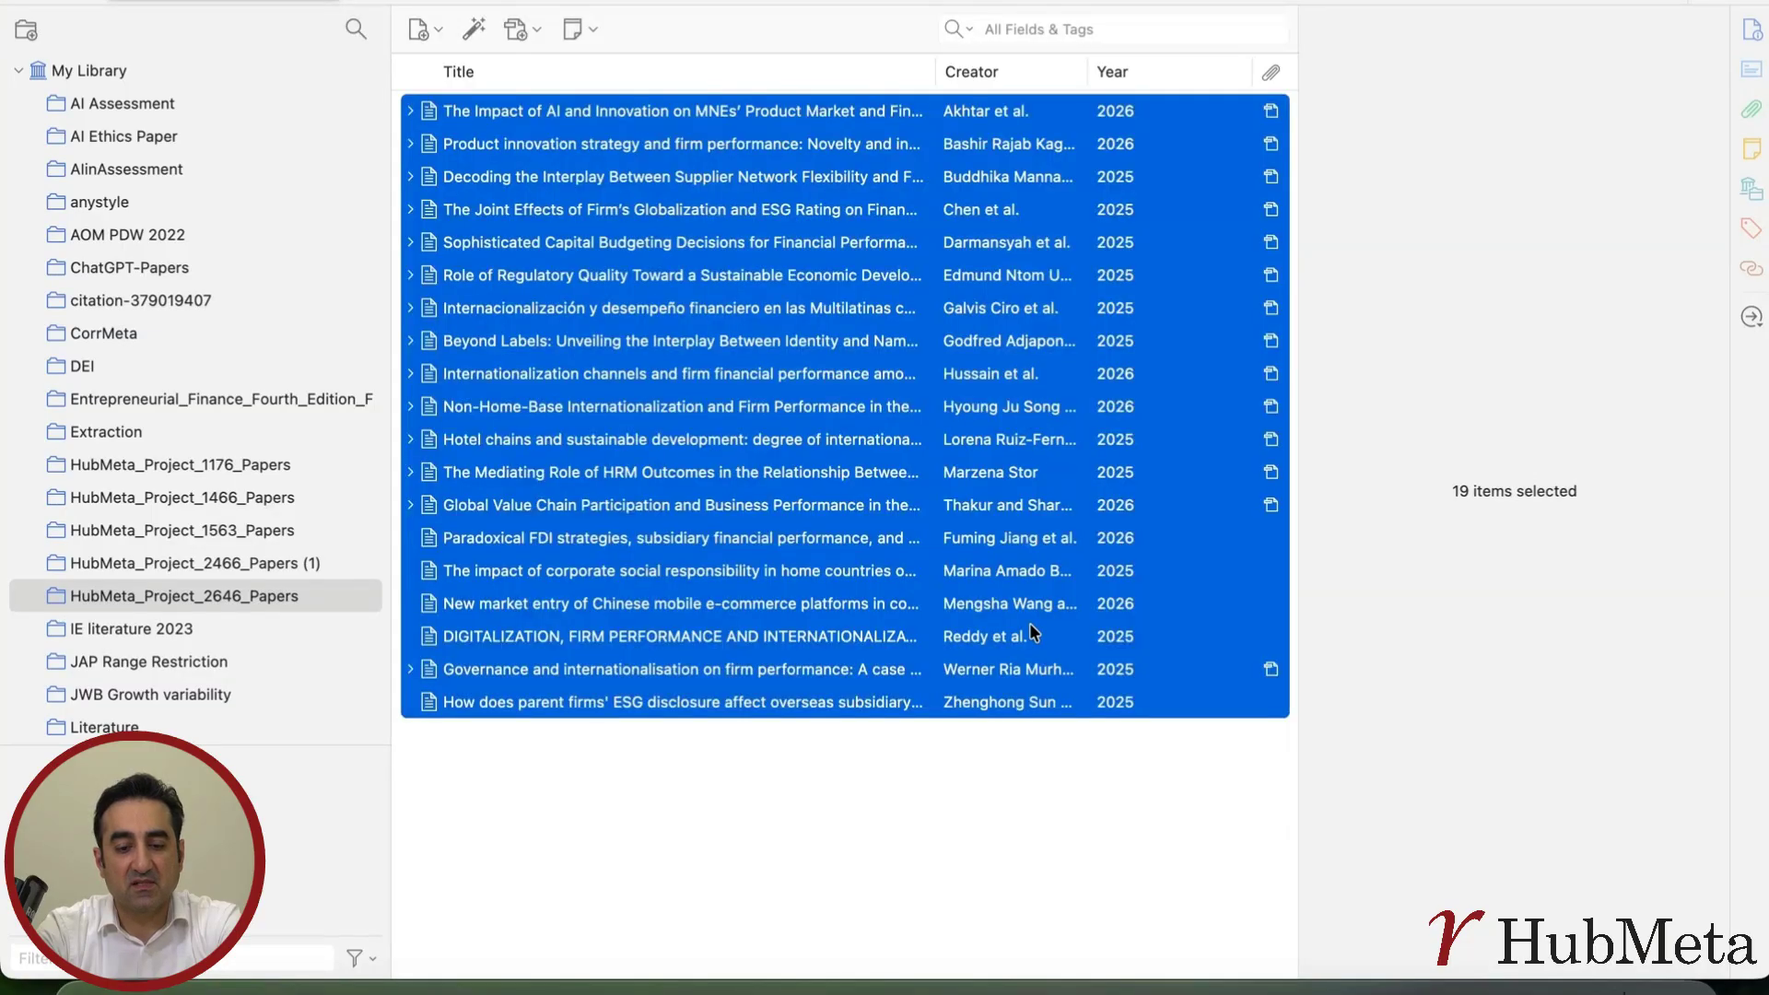
Switch back to HubMeta in the browser and batch upload the Zotero export folder OutputPDFs-MP from Downloads
left_click(939, 984)
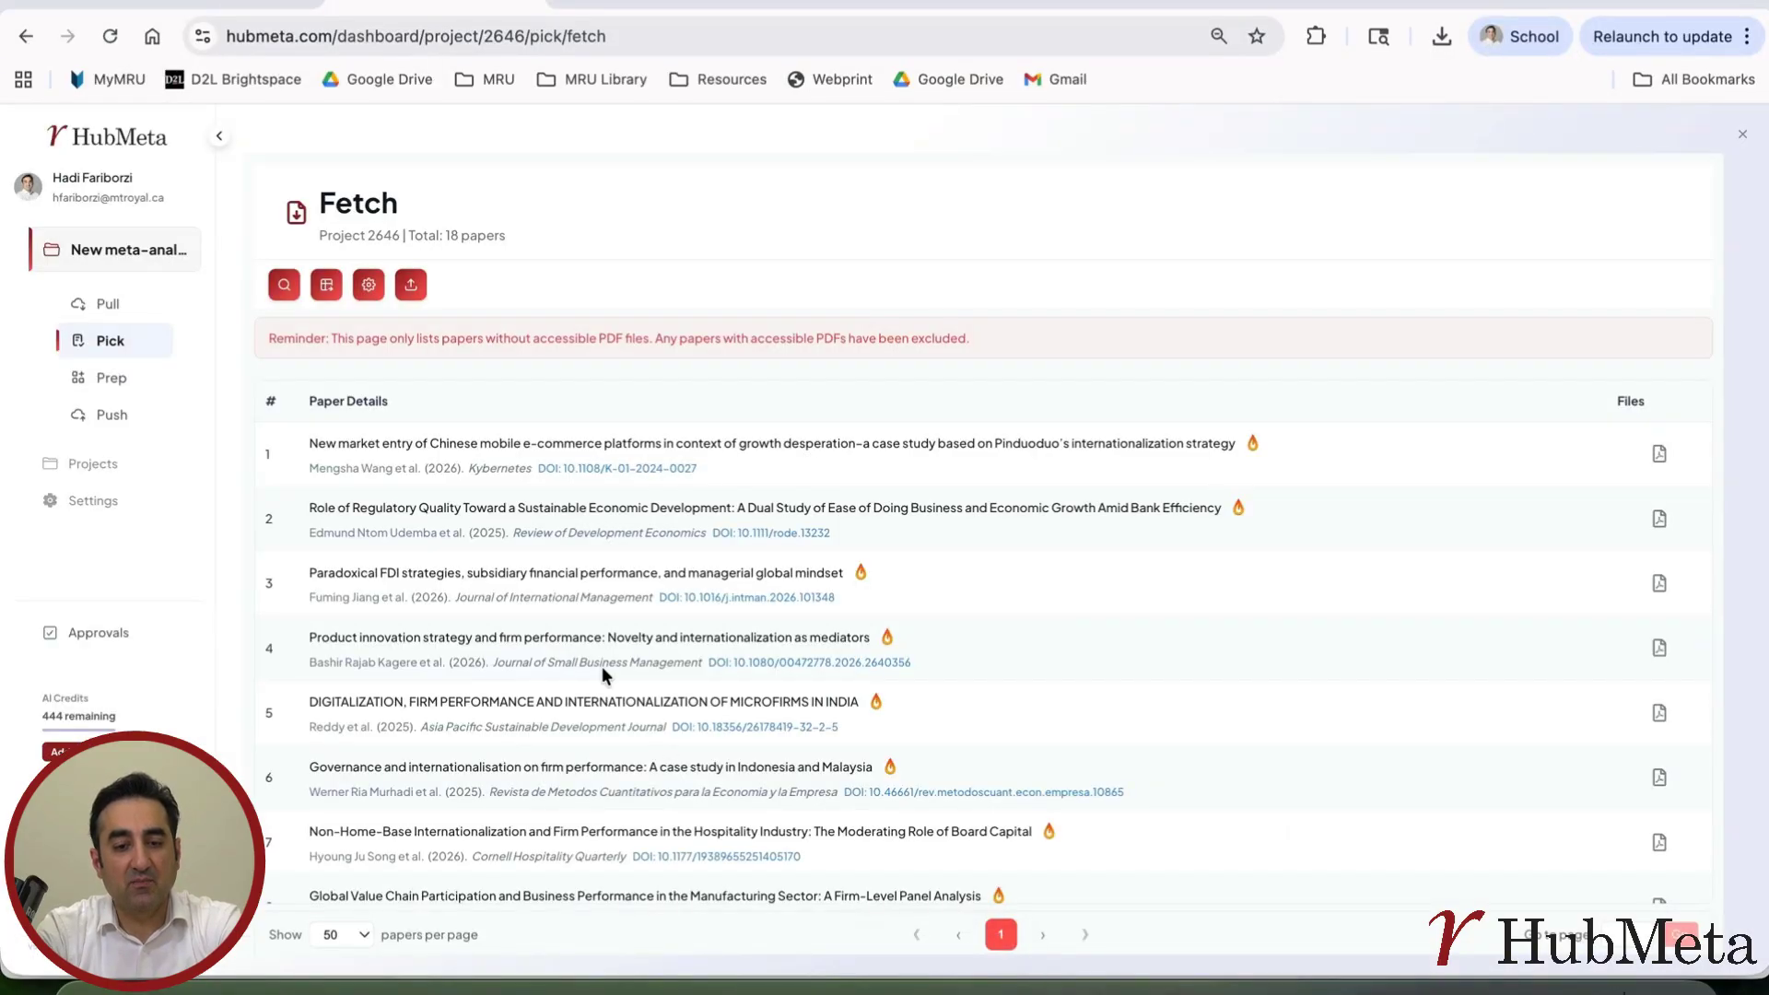
left_click(411, 287)
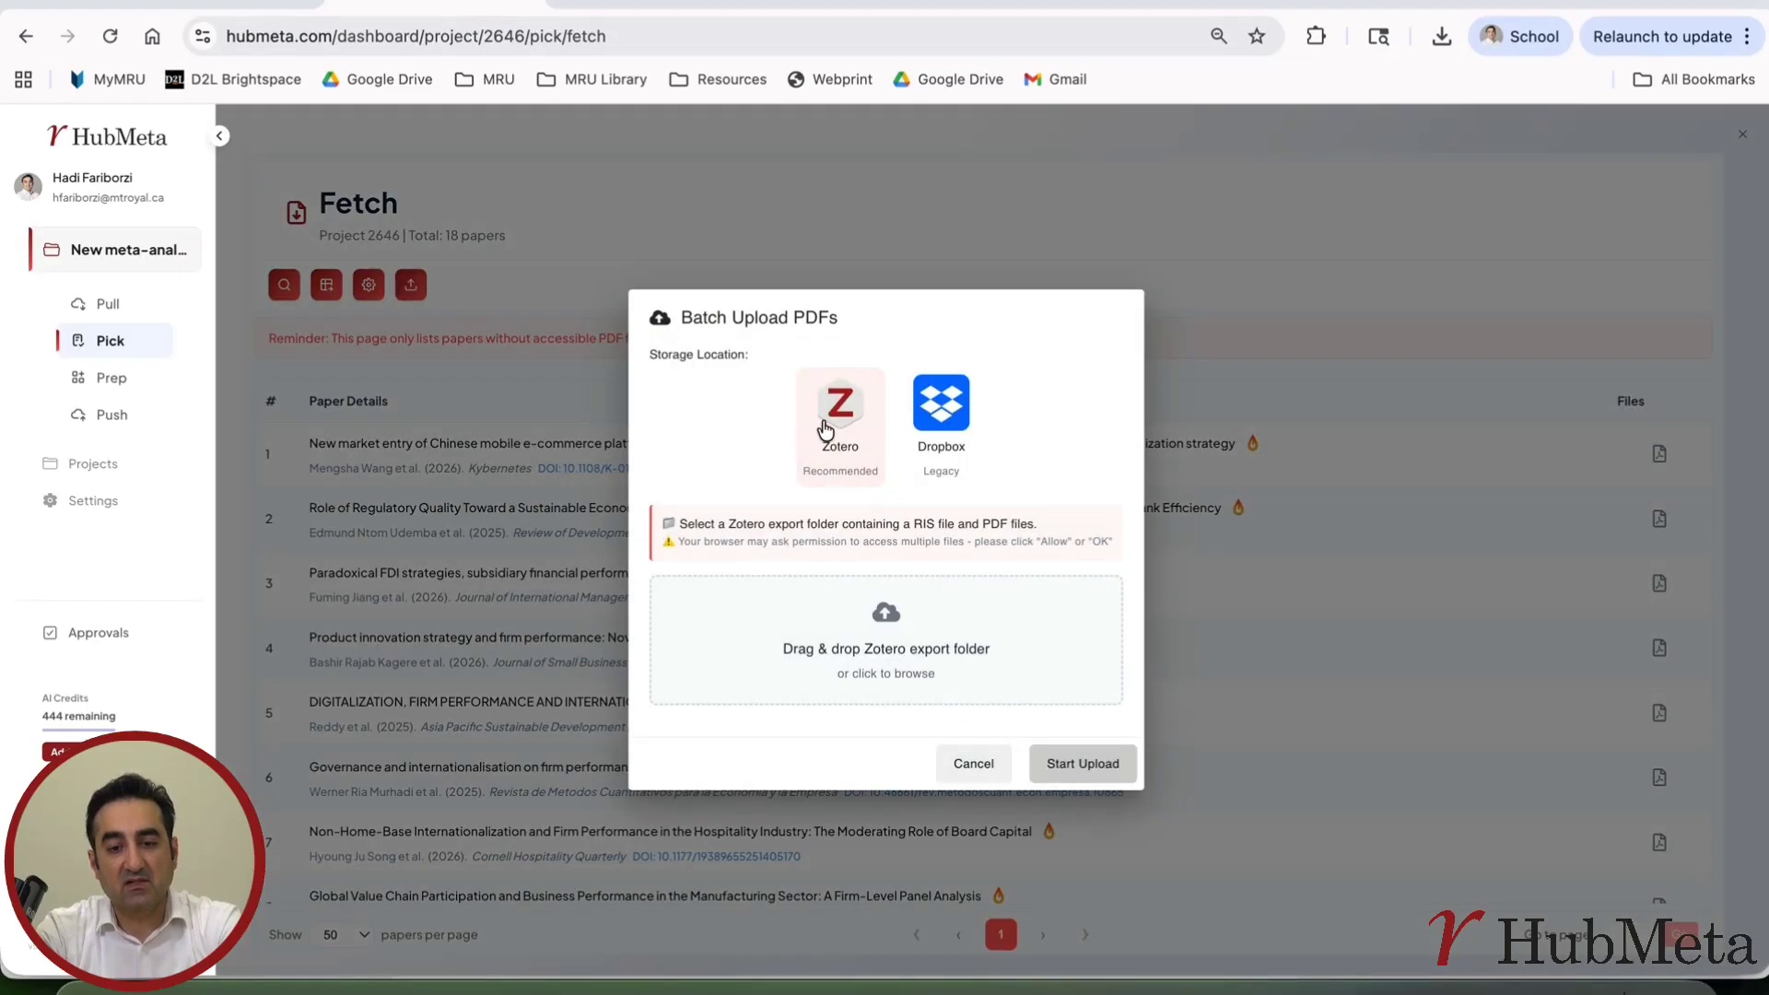
left_click(888, 636)
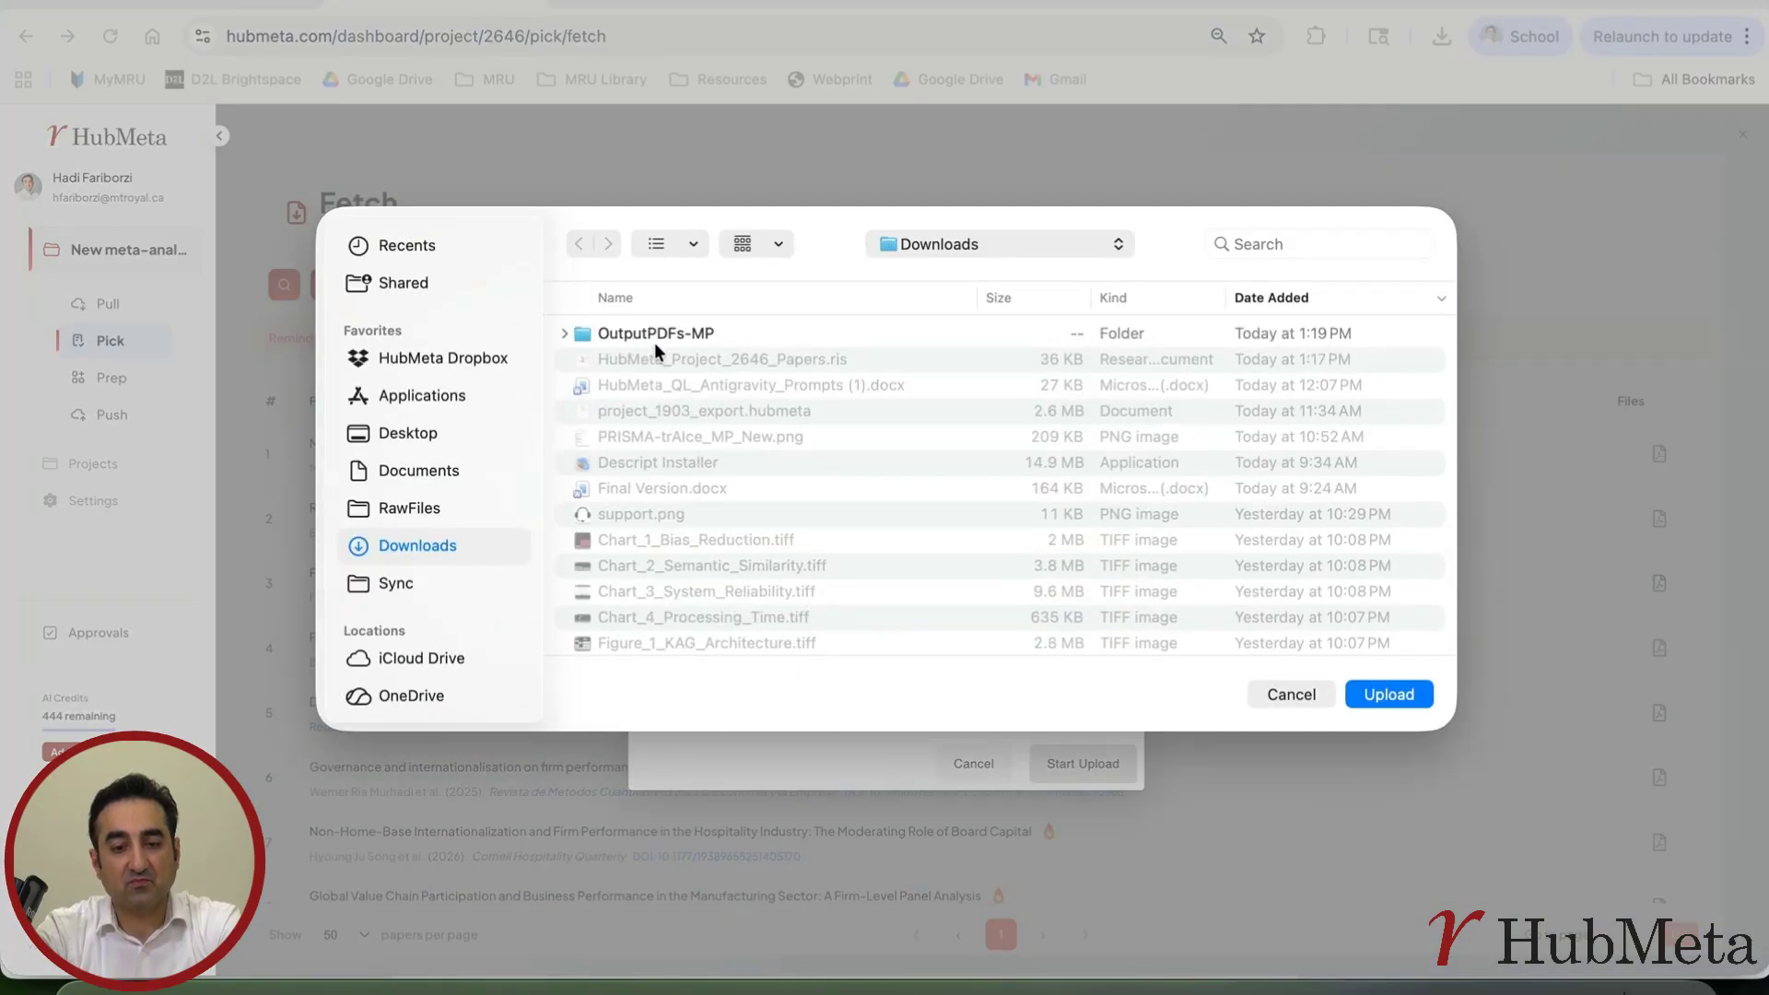
left_click(624, 333)
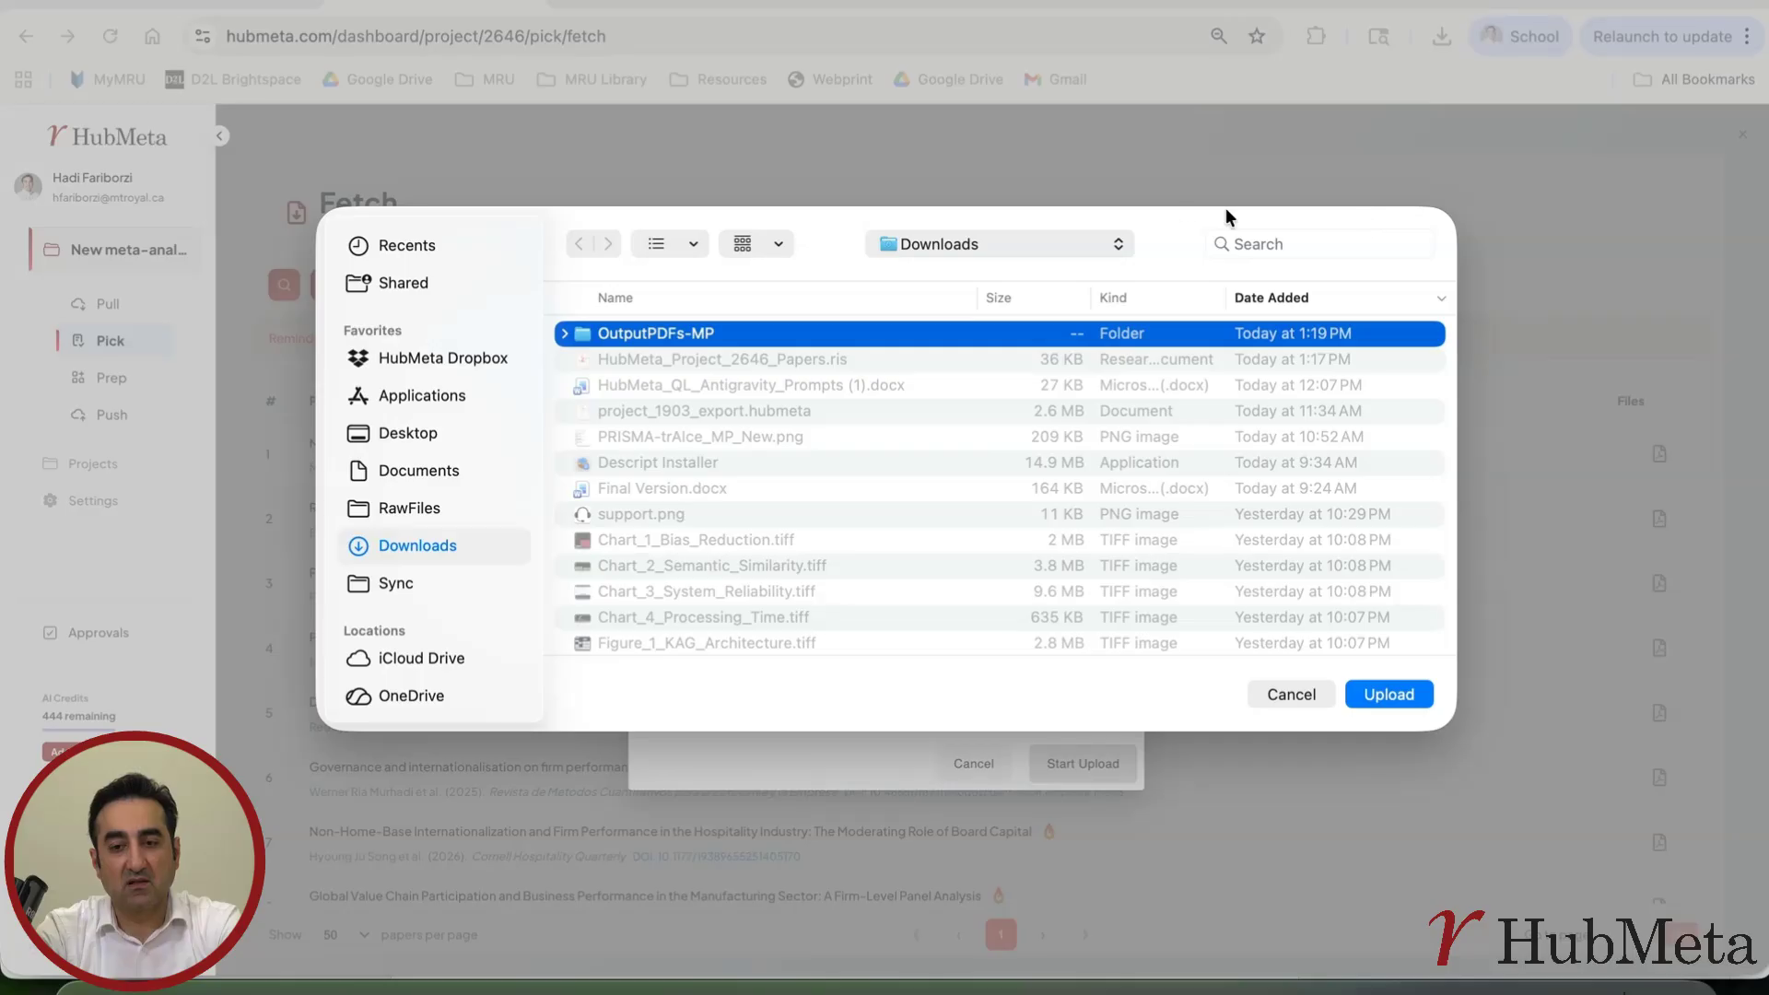
left_click(1634, 686)
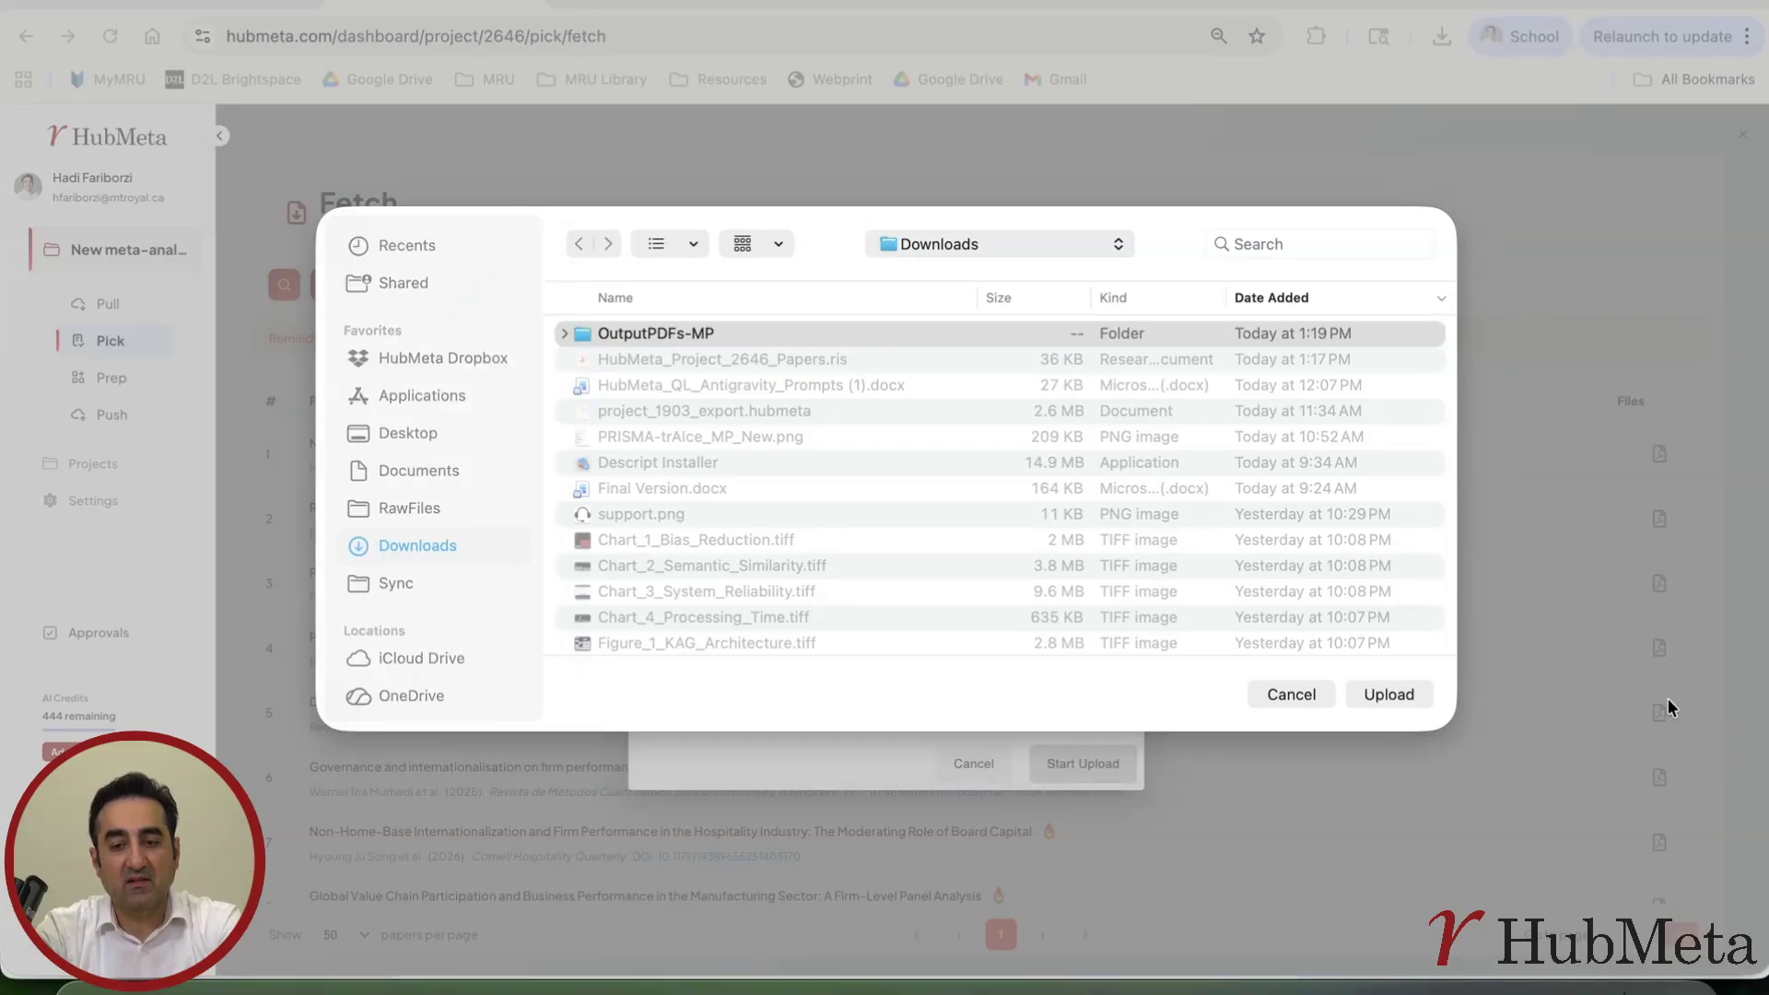
left_click(677, 335)
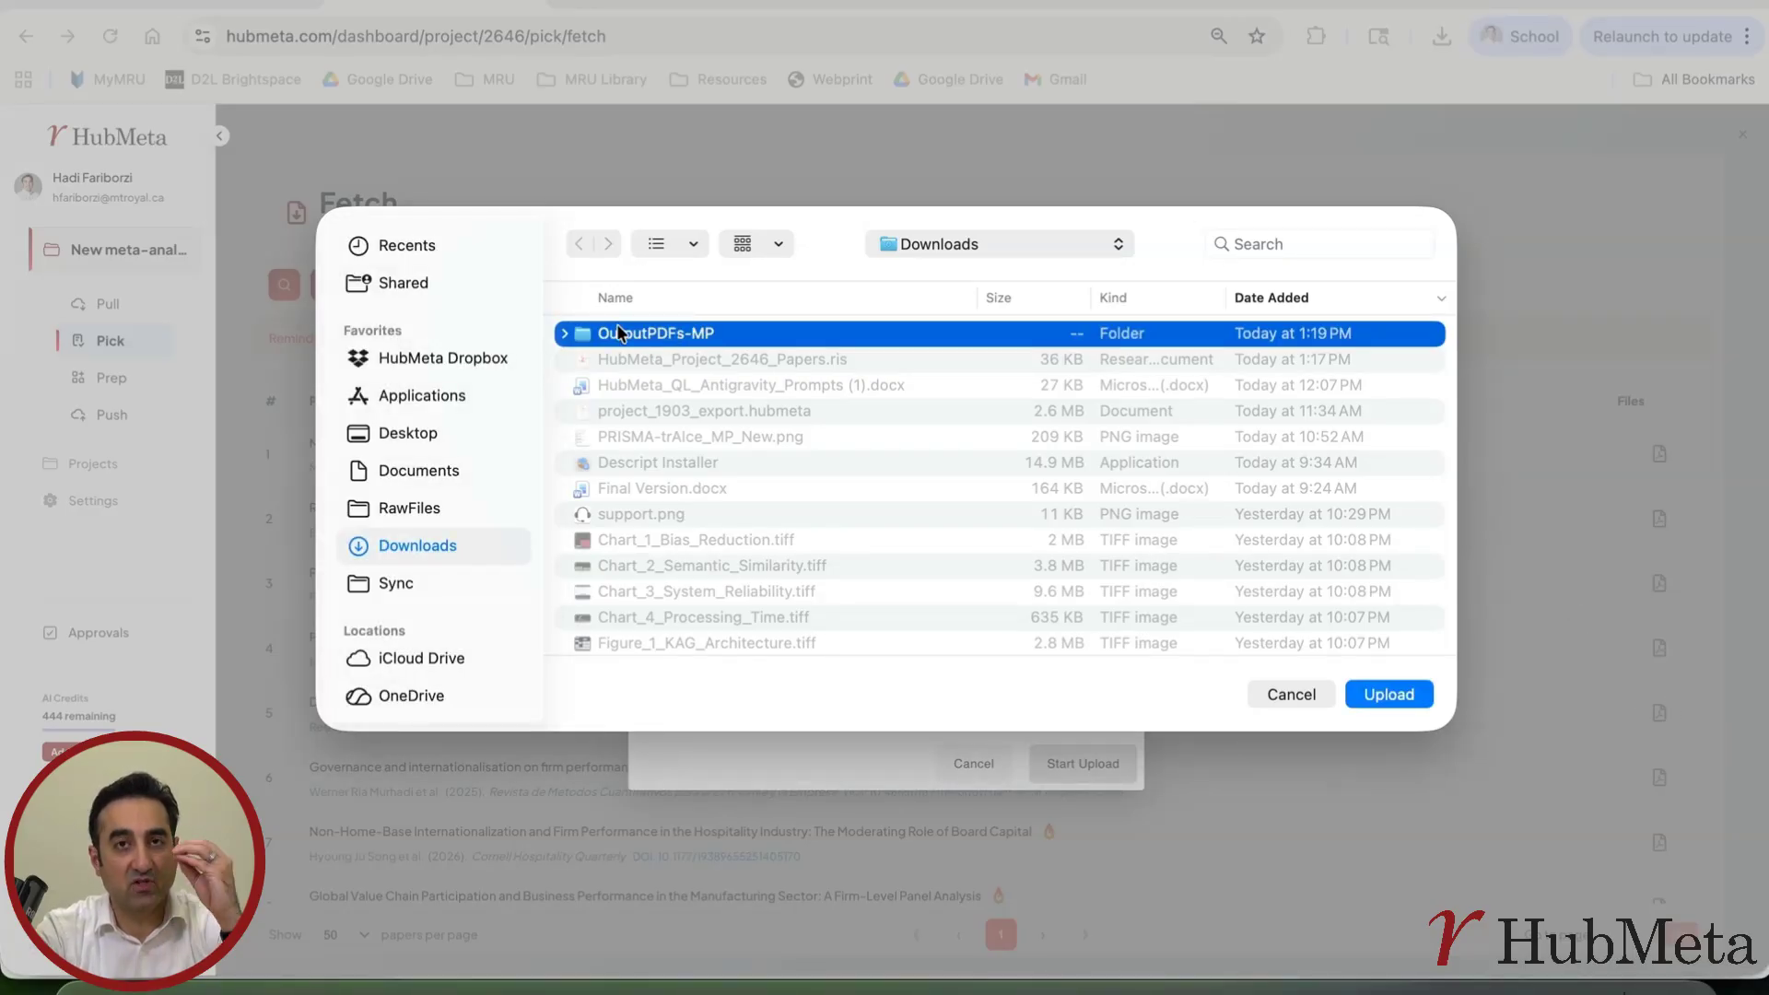
left_click(1395, 693)
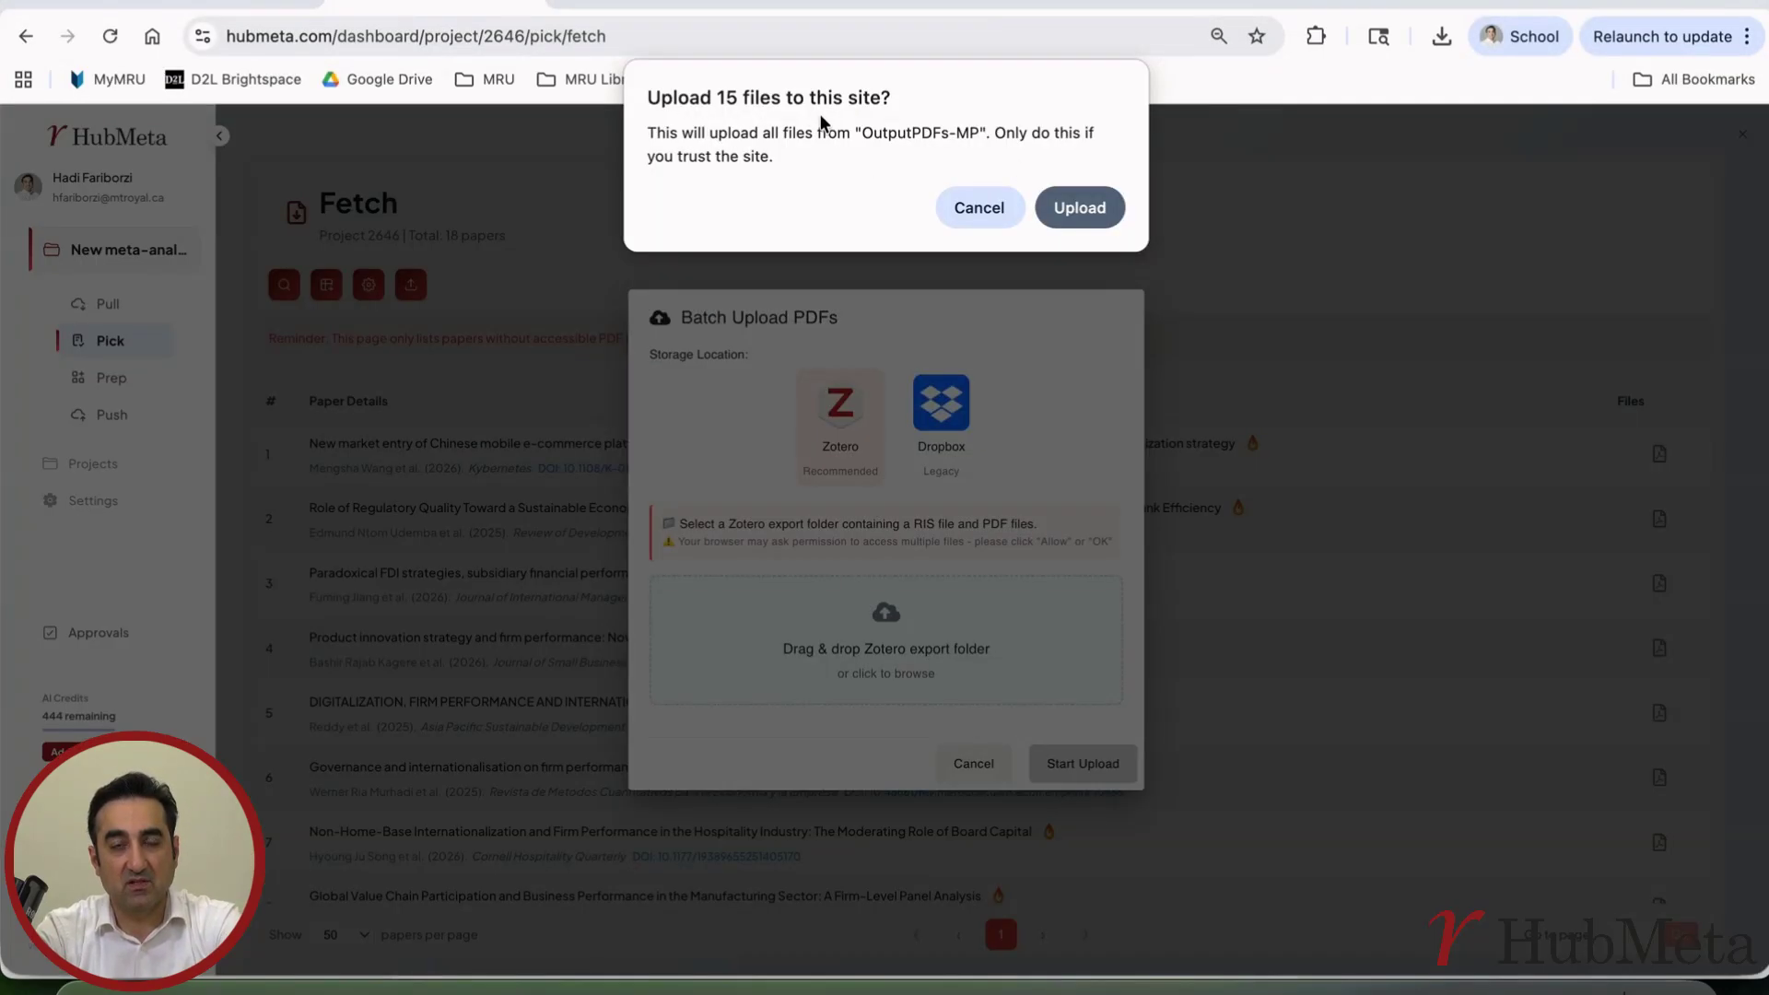
left_click(1090, 208)
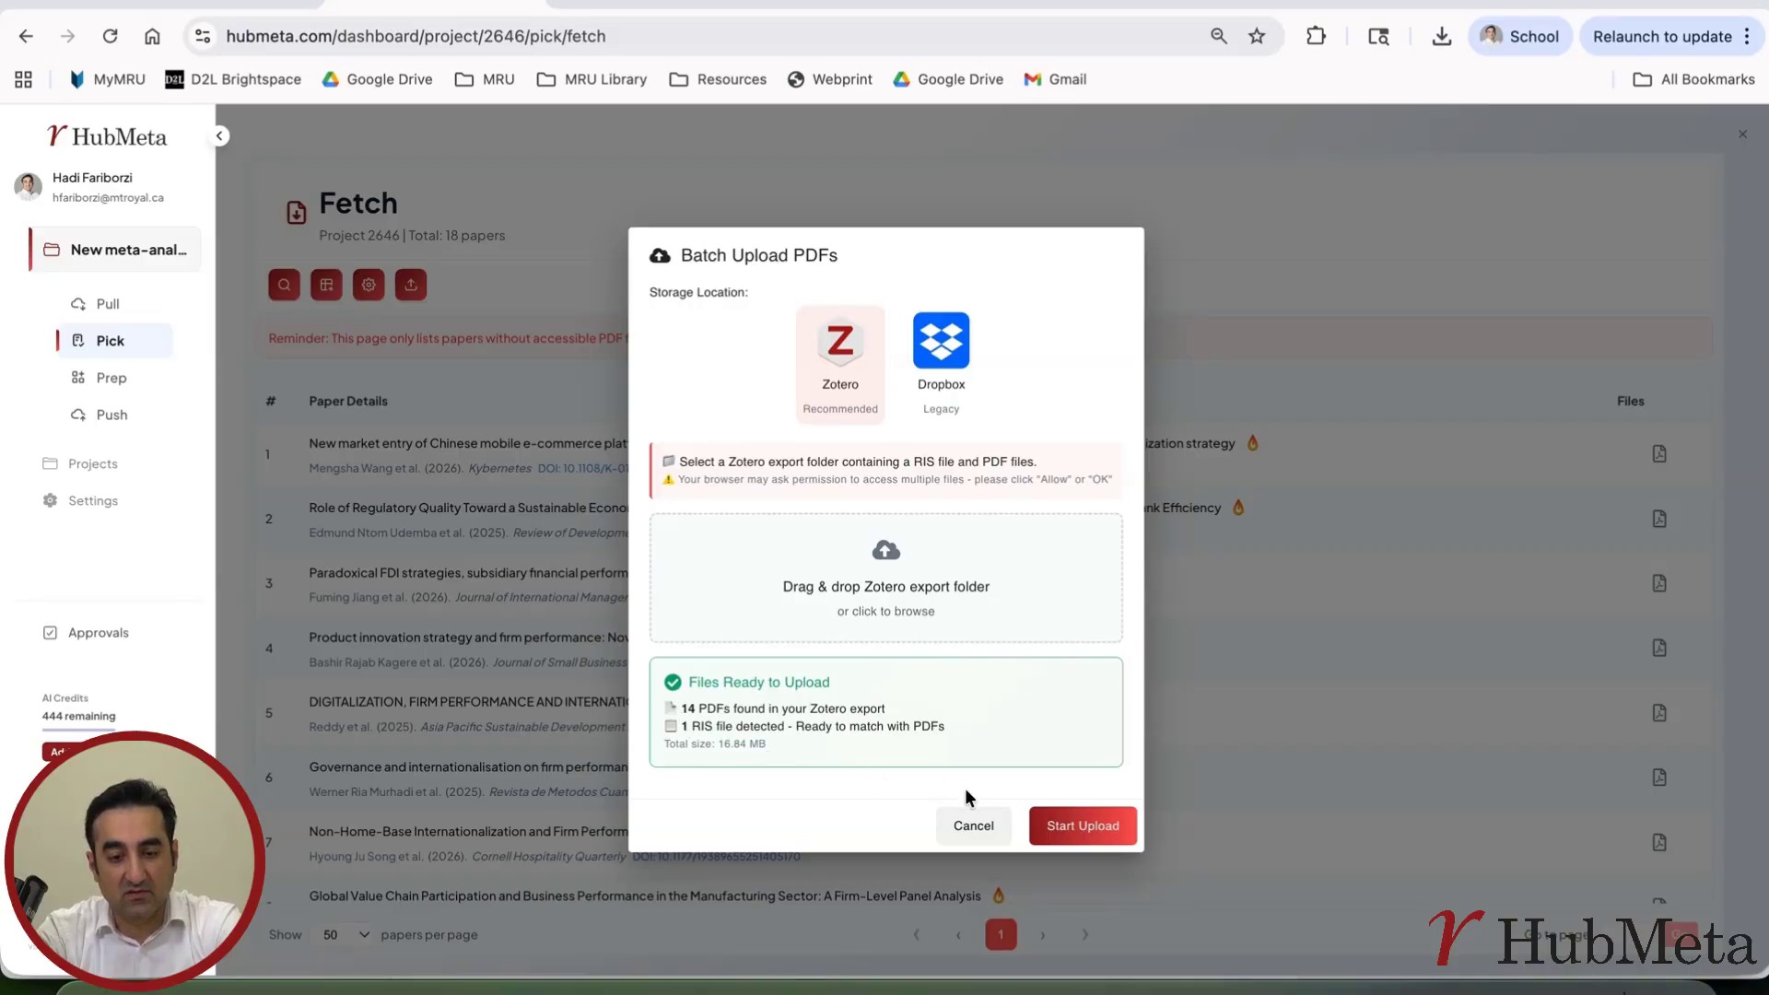
left_click(1067, 828)
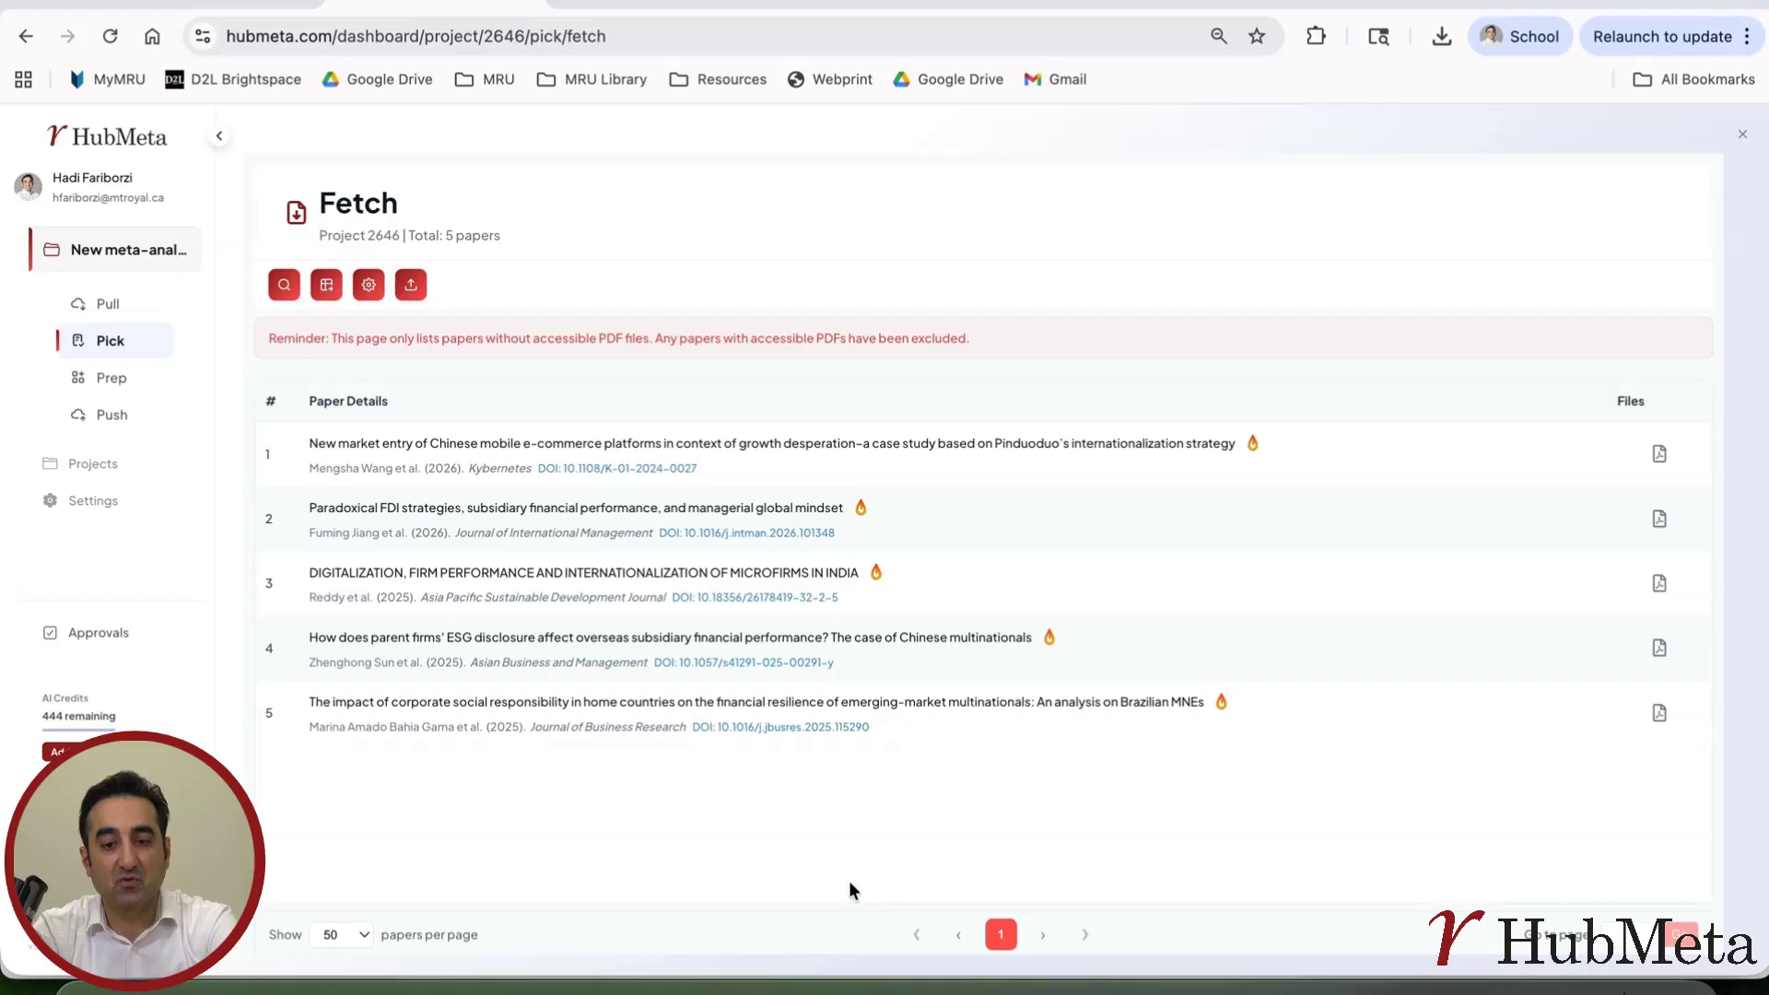
Open the PDF of the first remaining paper, on Pinduoduo's internationalization strategy, through its LibKey library access page
left_click(1253, 446)
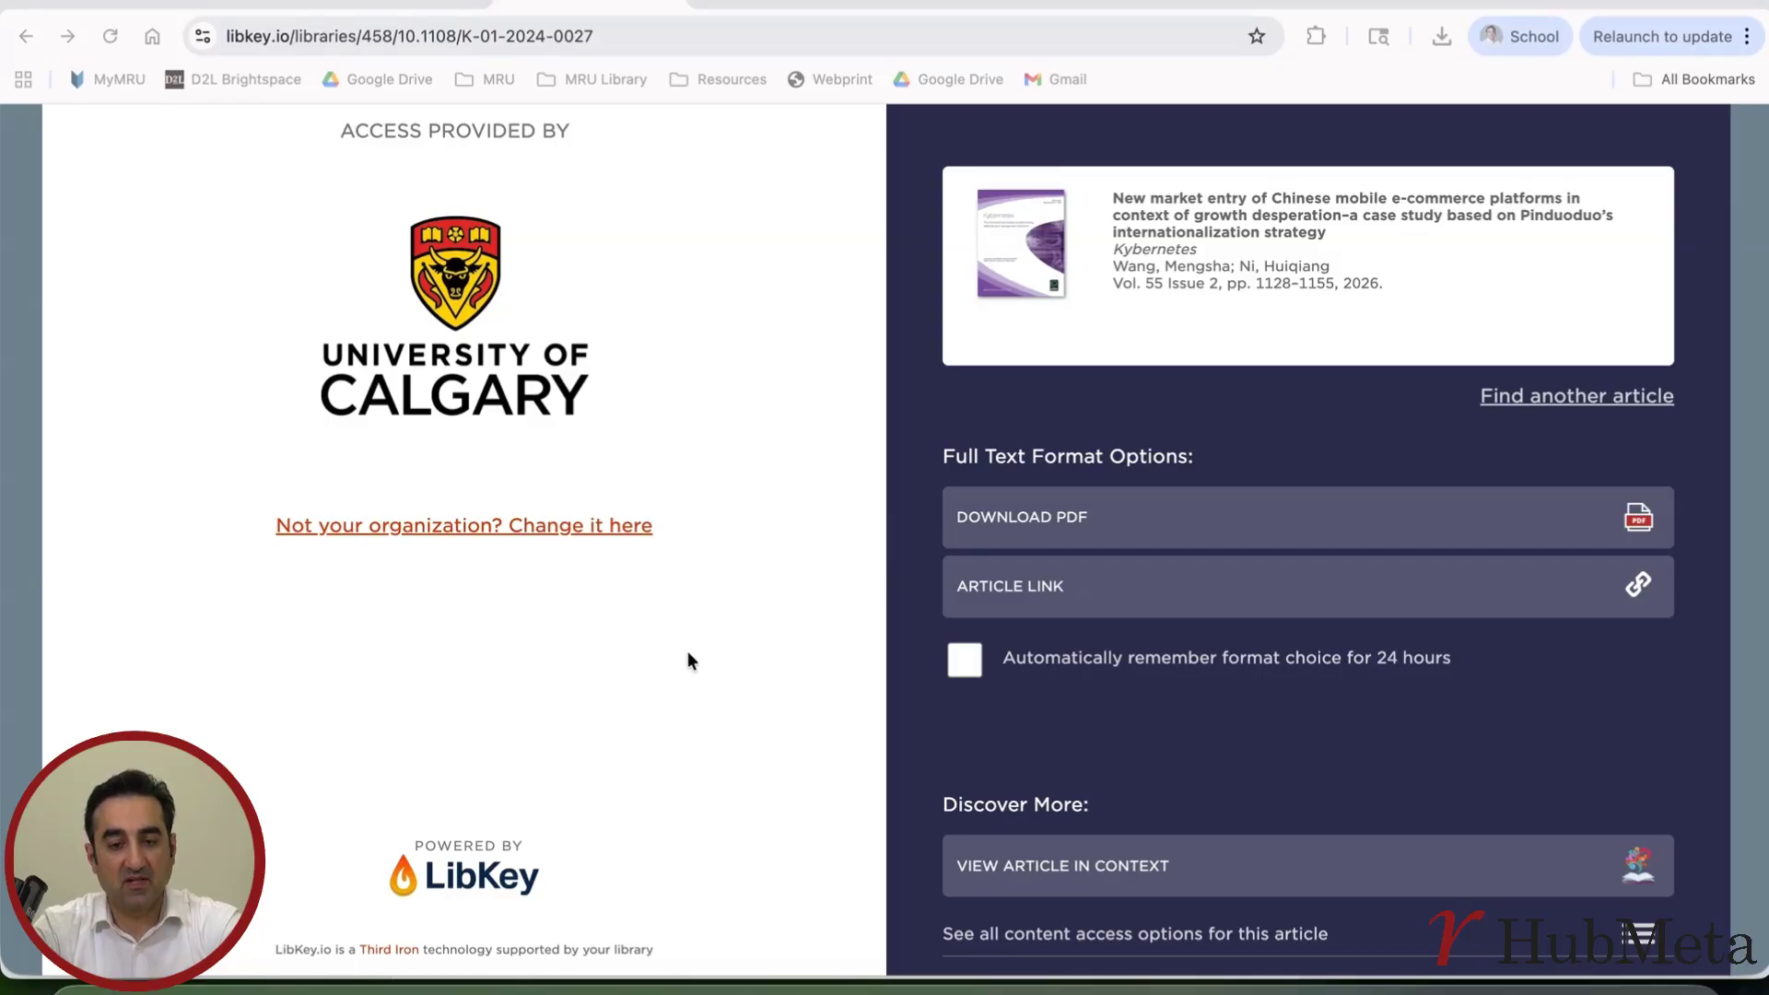
left_click(1069, 516)
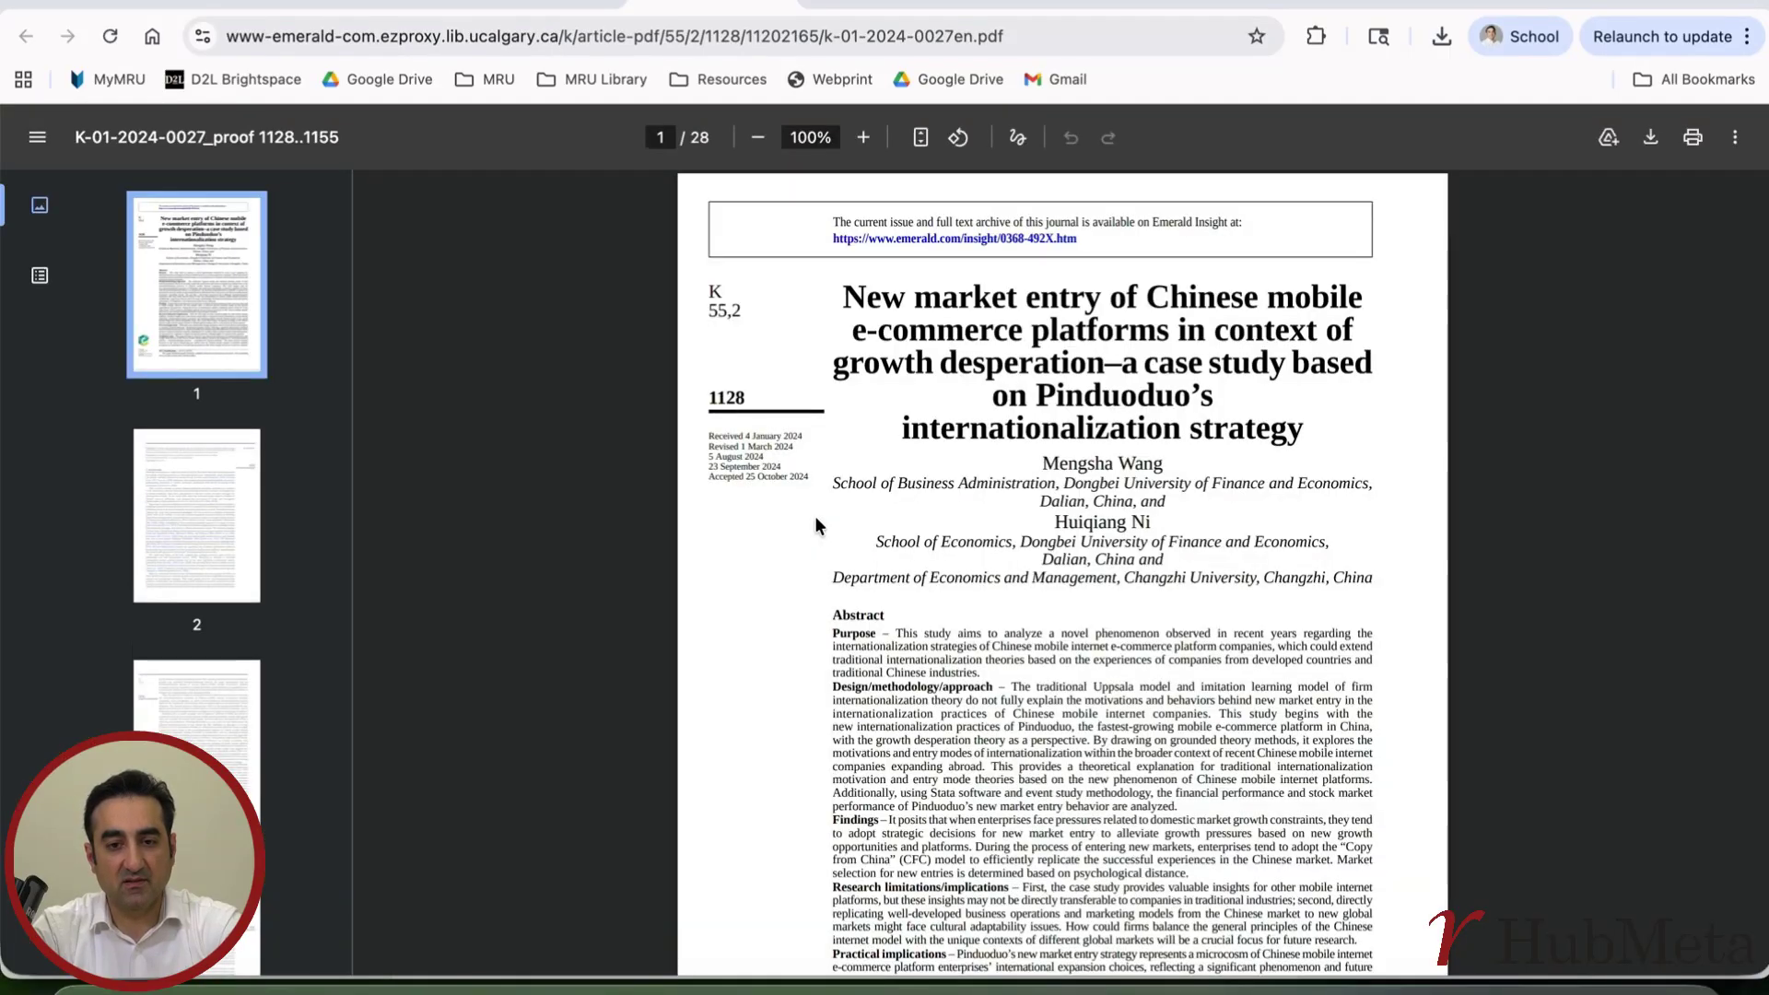
left_click(1651, 135)
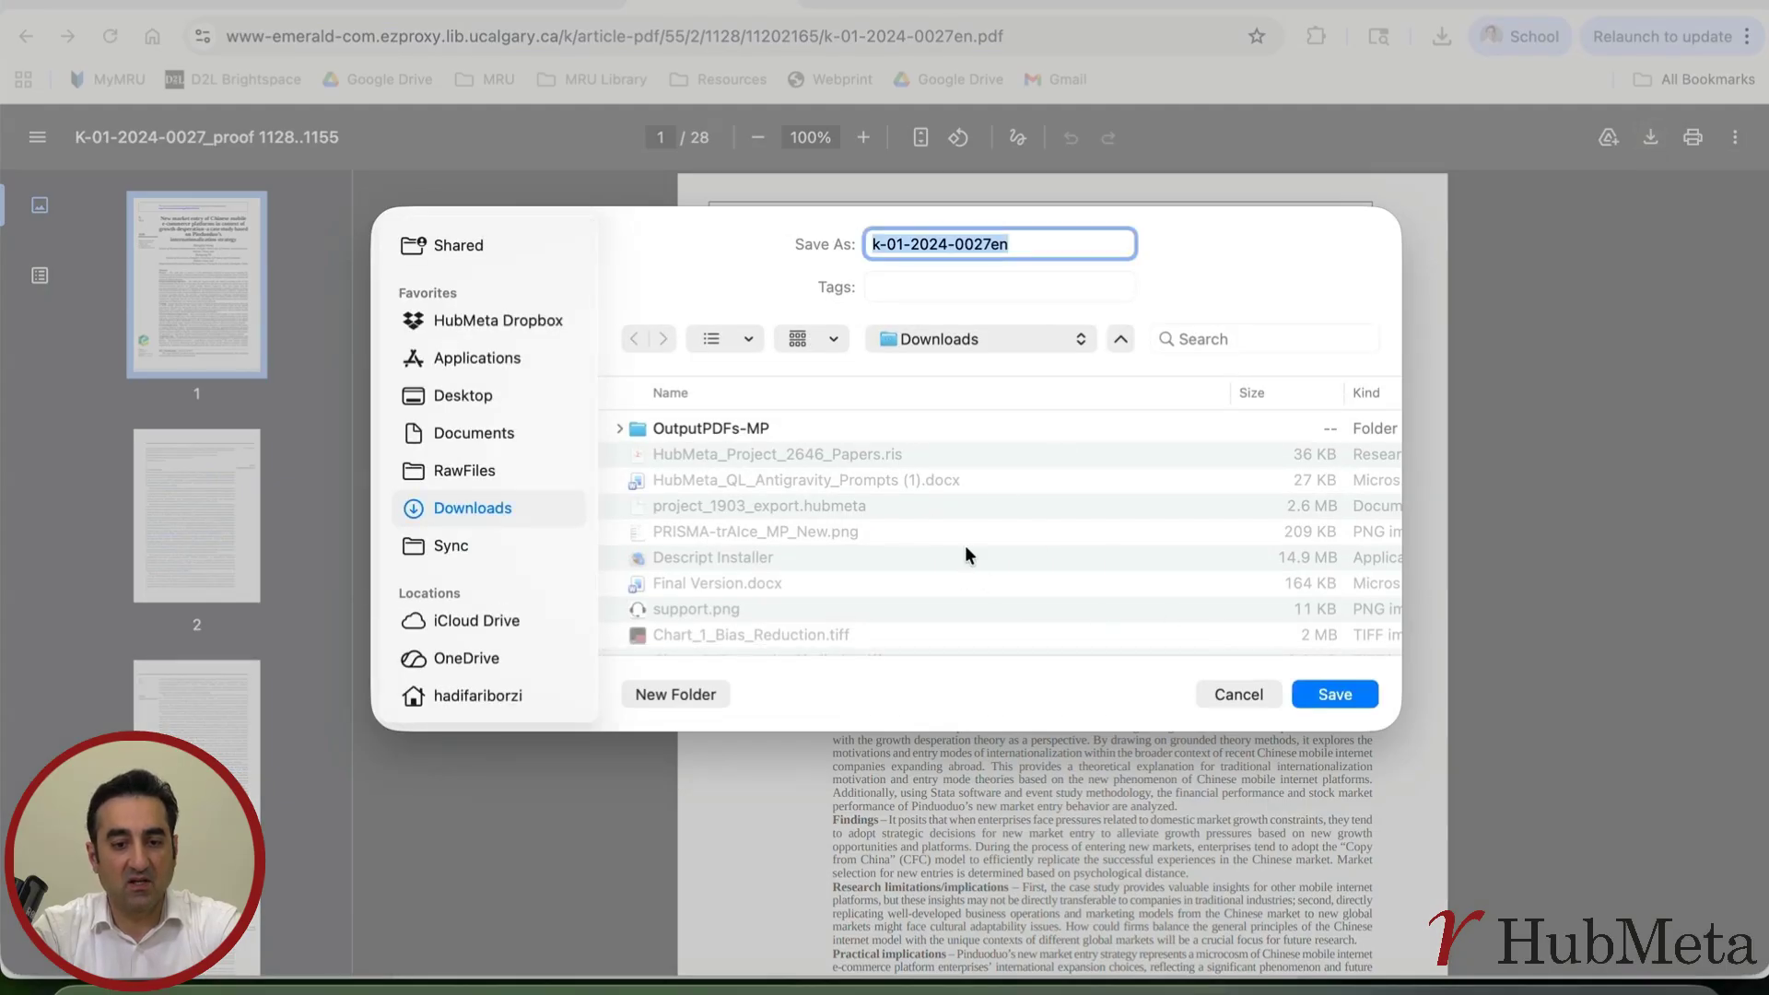
left_click(1355, 696)
left_click(1472, 138)
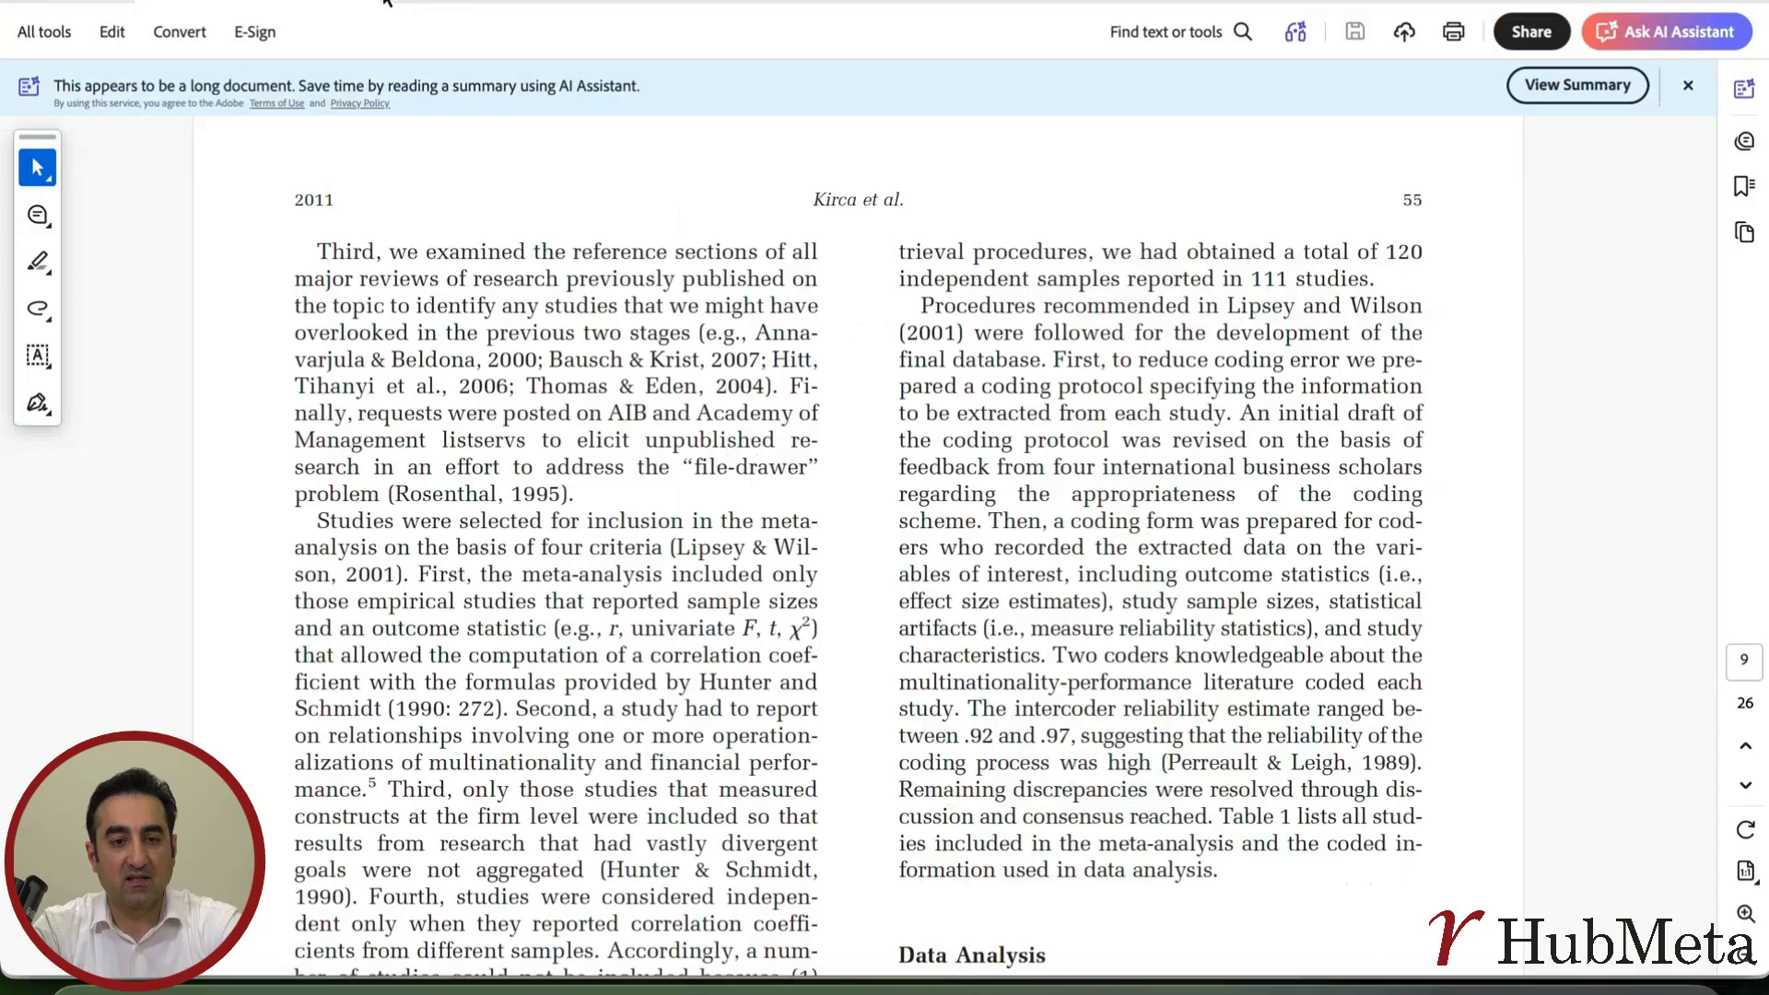
left_click(877, 990)
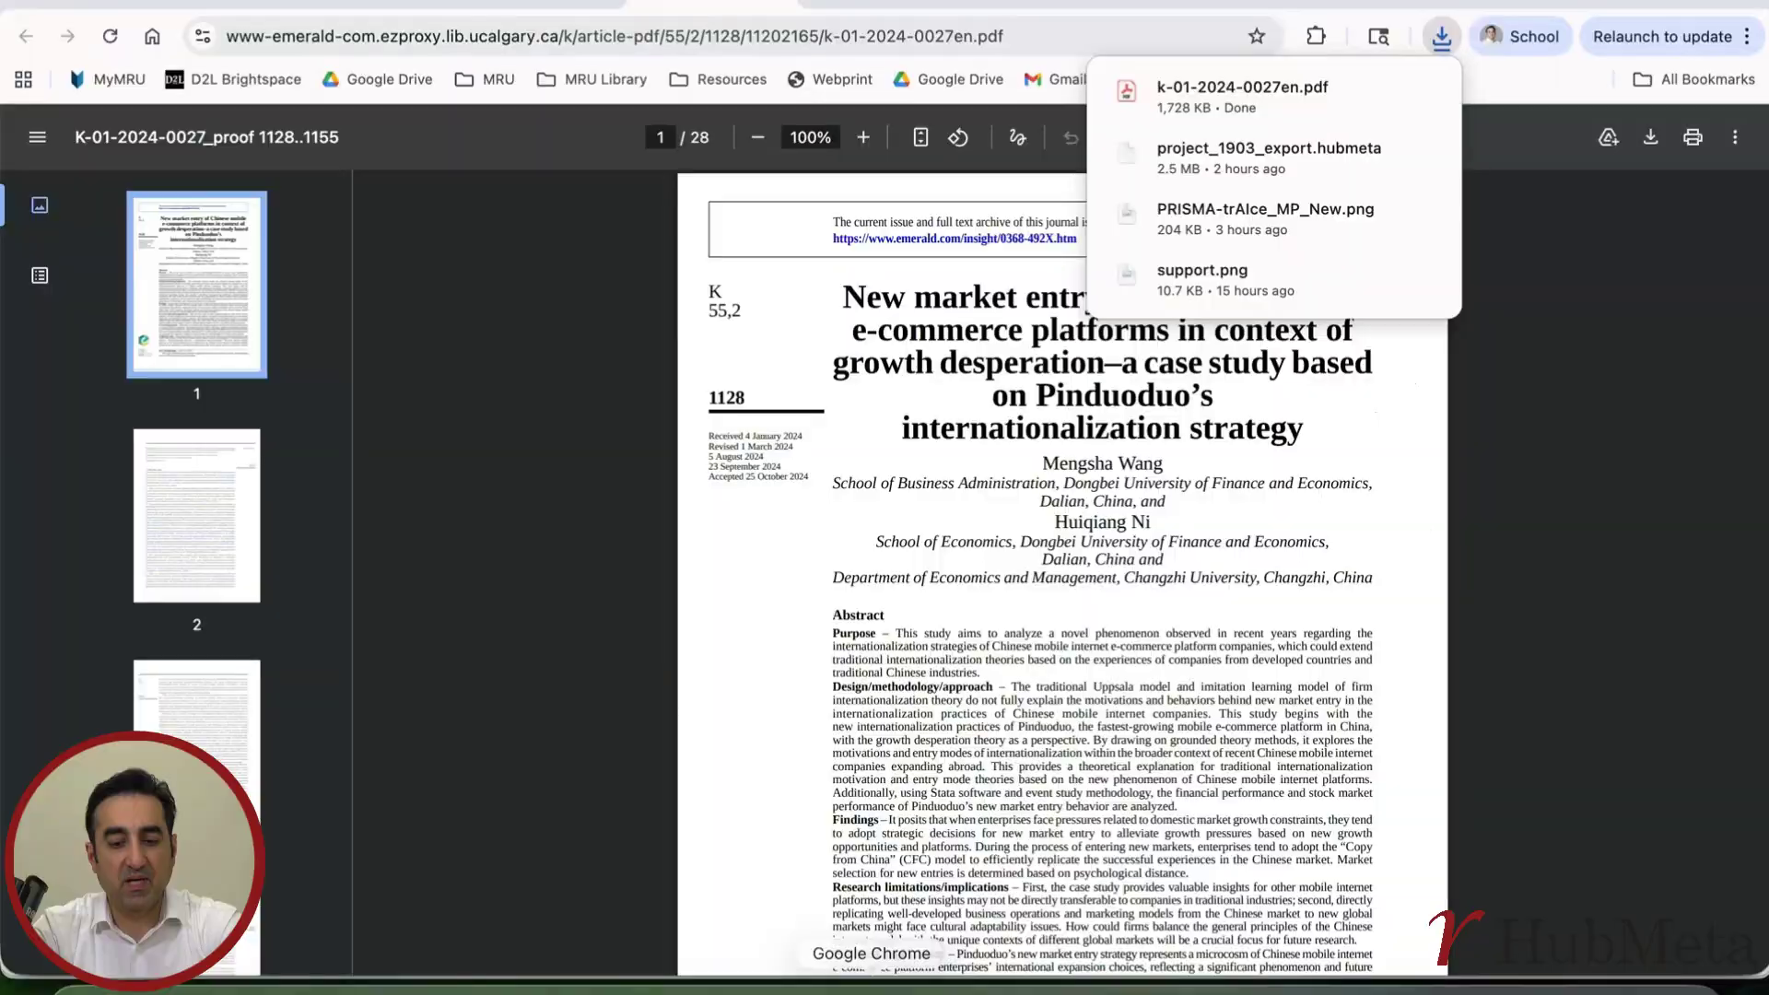
left_click(360, 3)
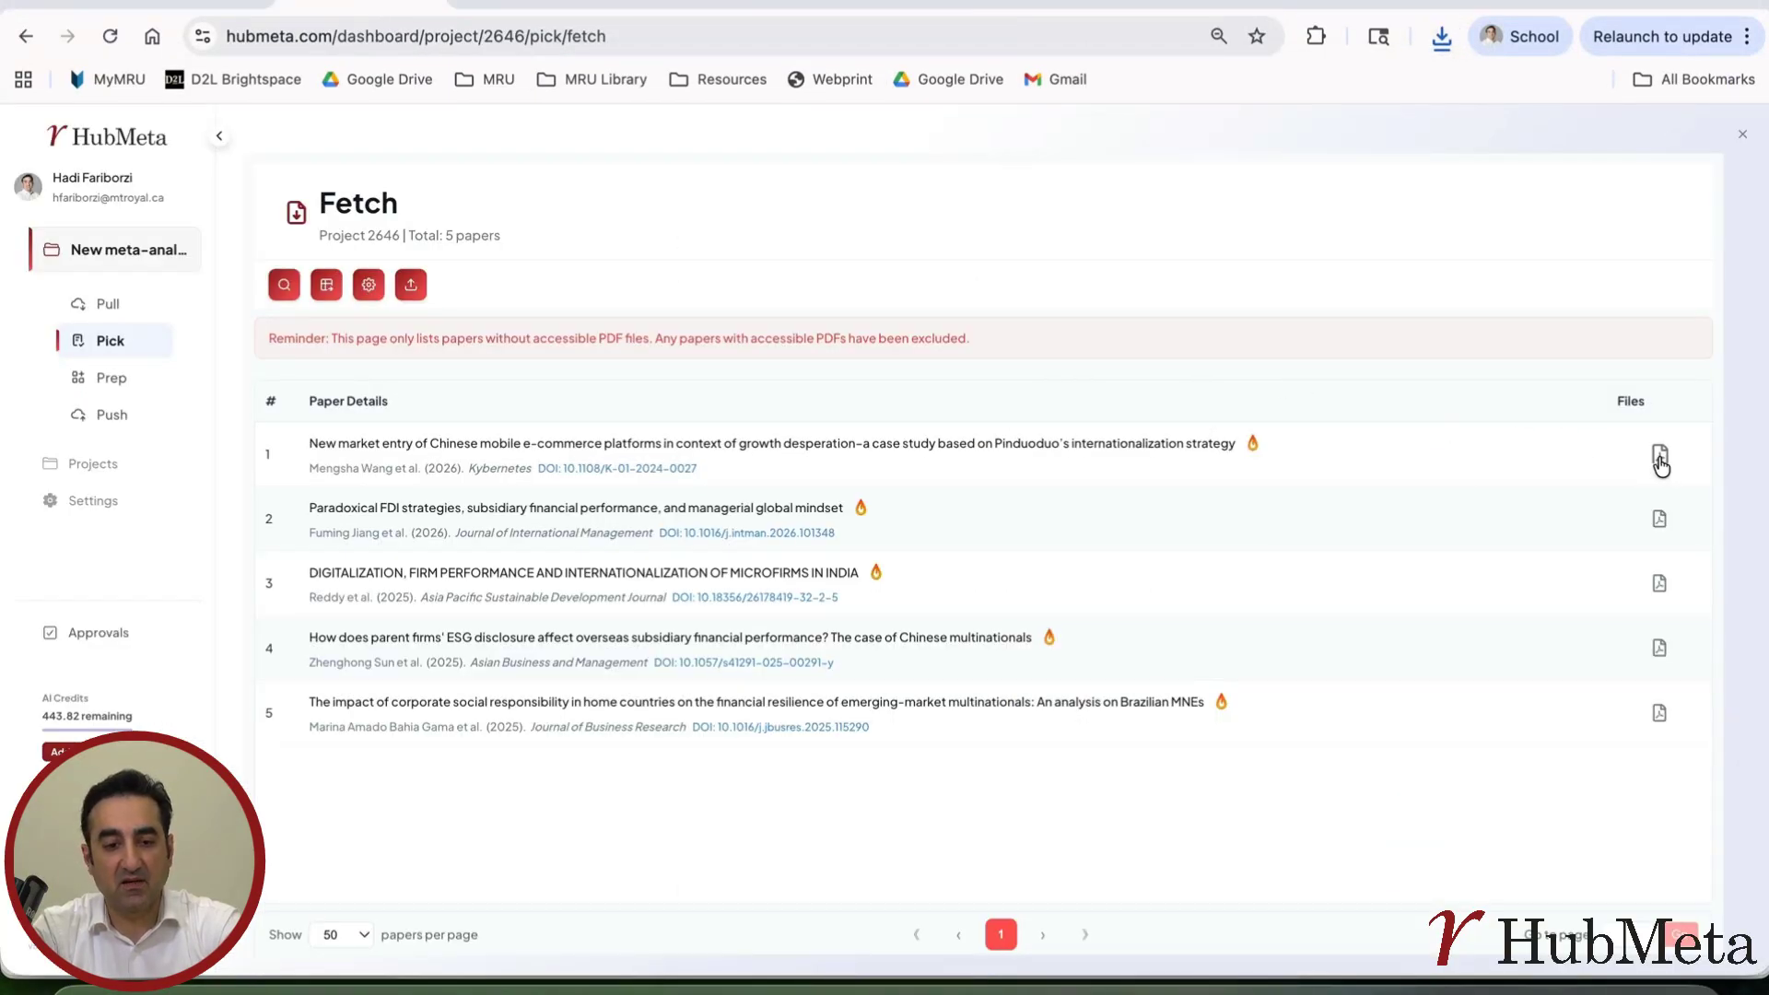
left_click(1660, 458)
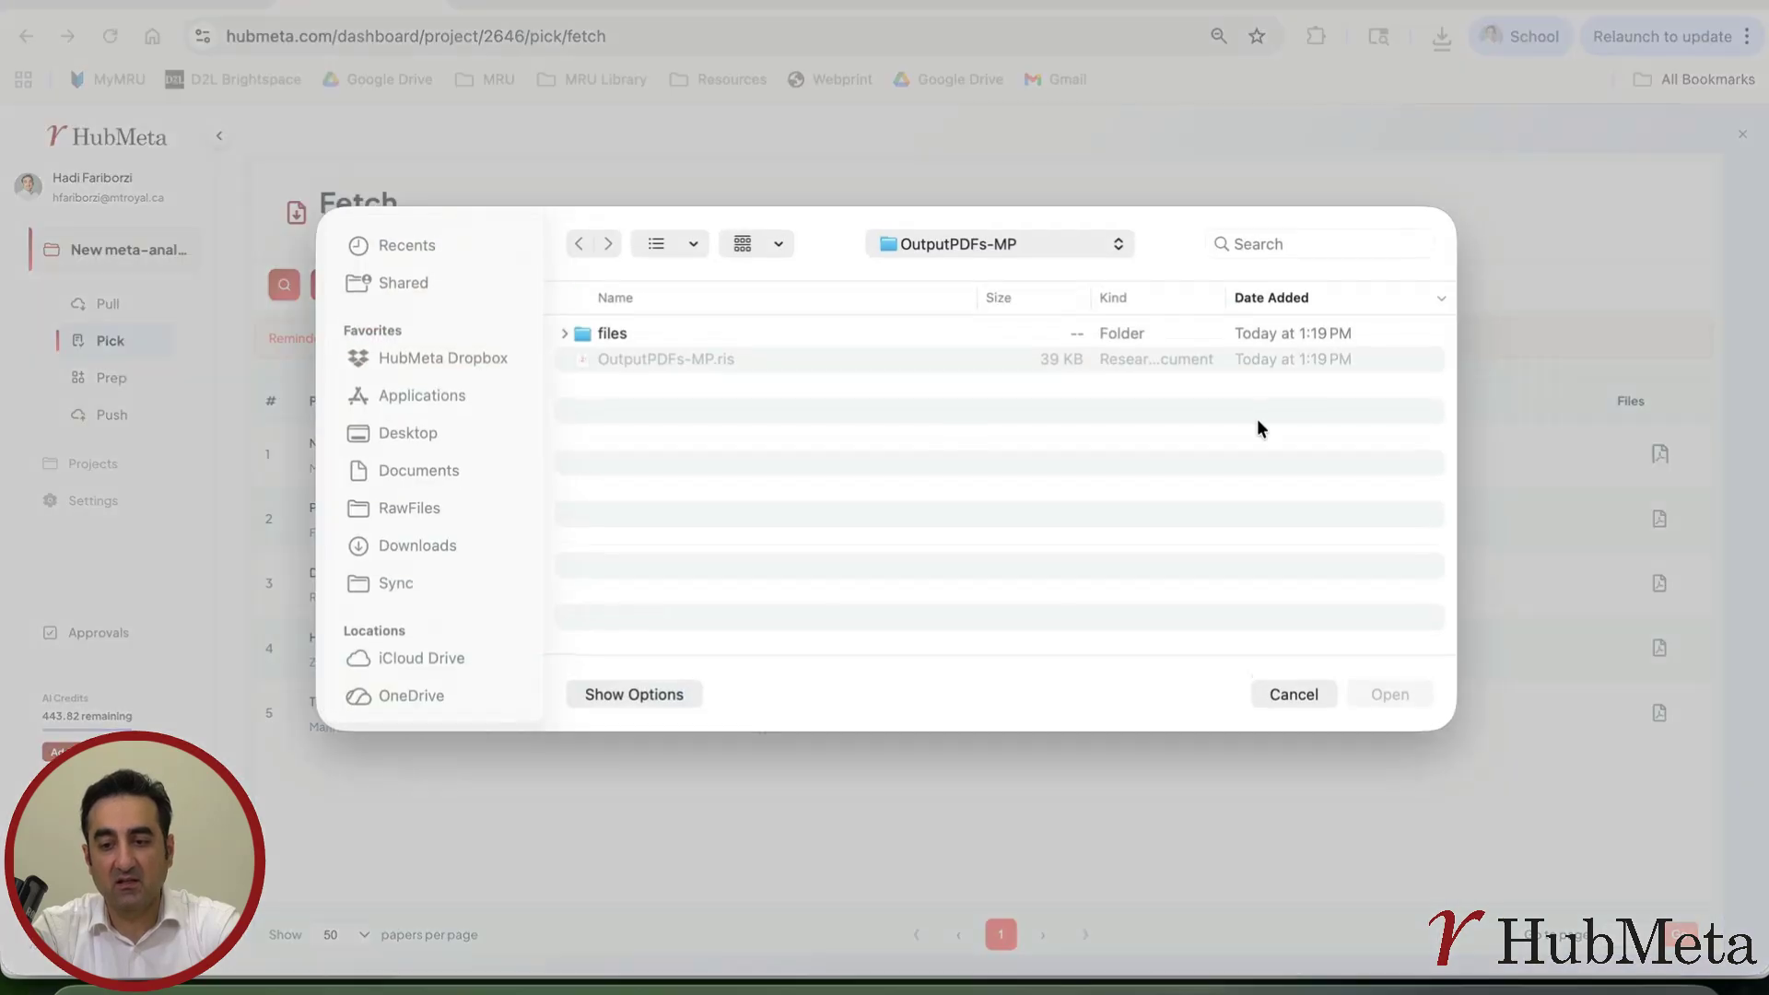
left_click(412, 548)
double_click(645, 332)
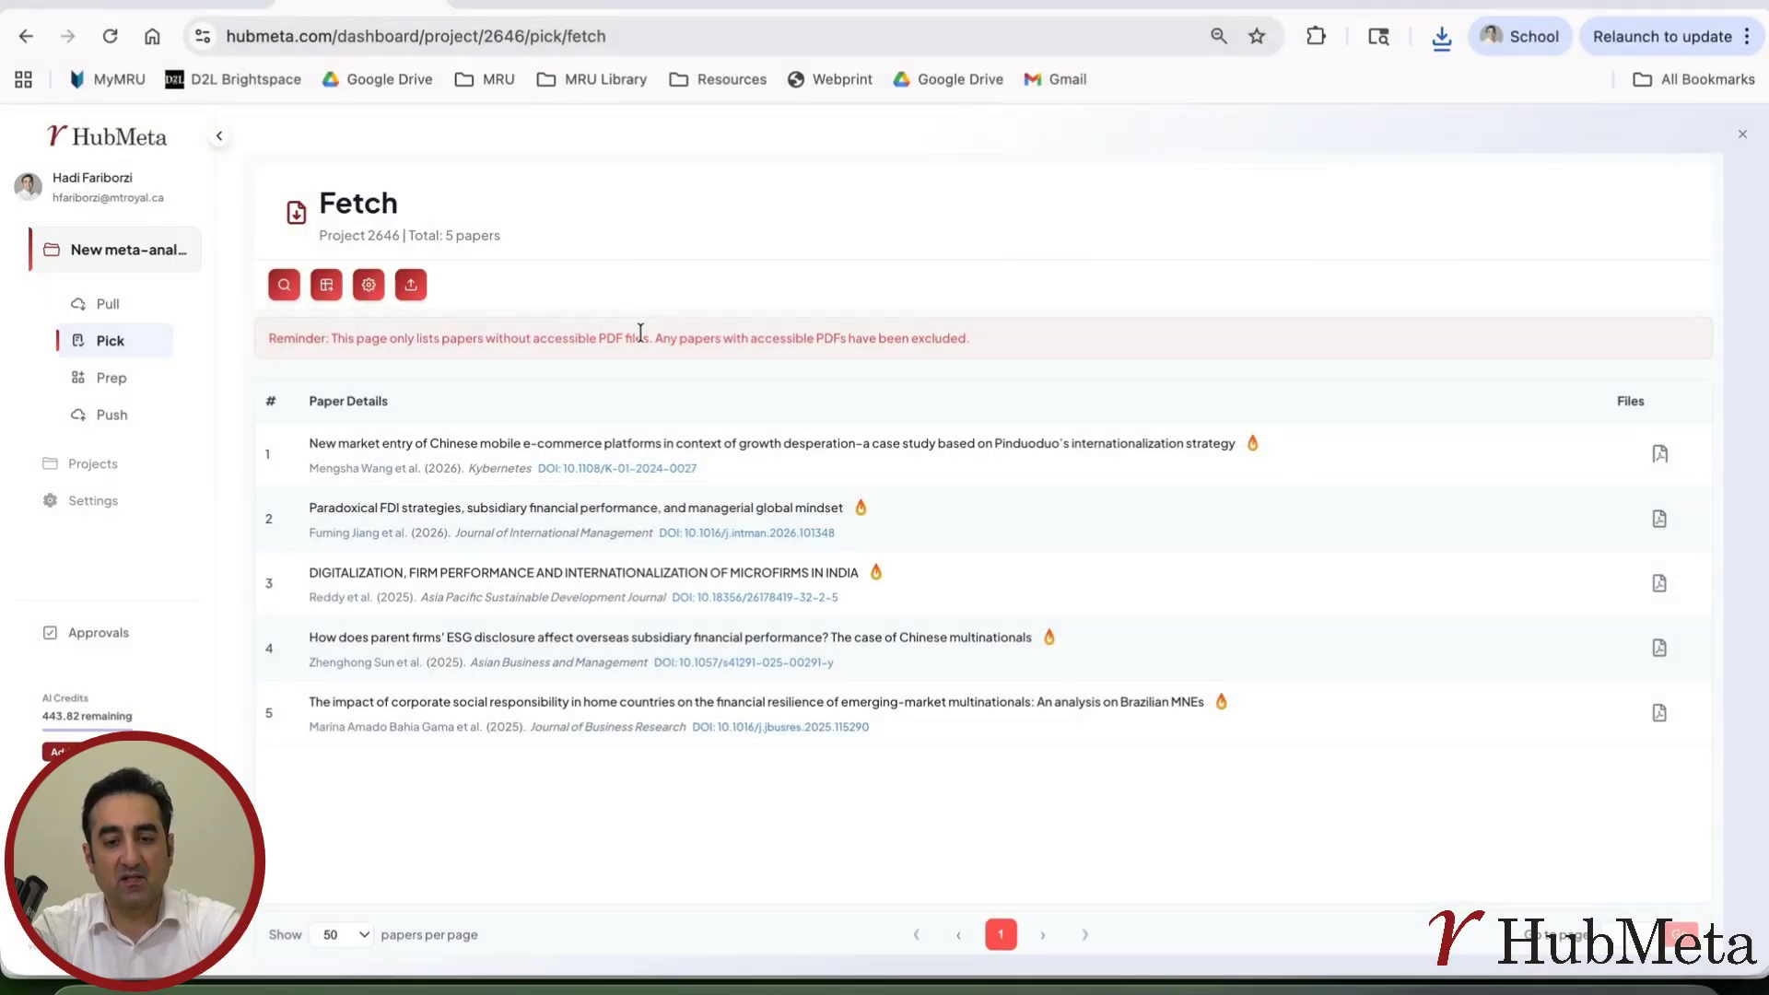